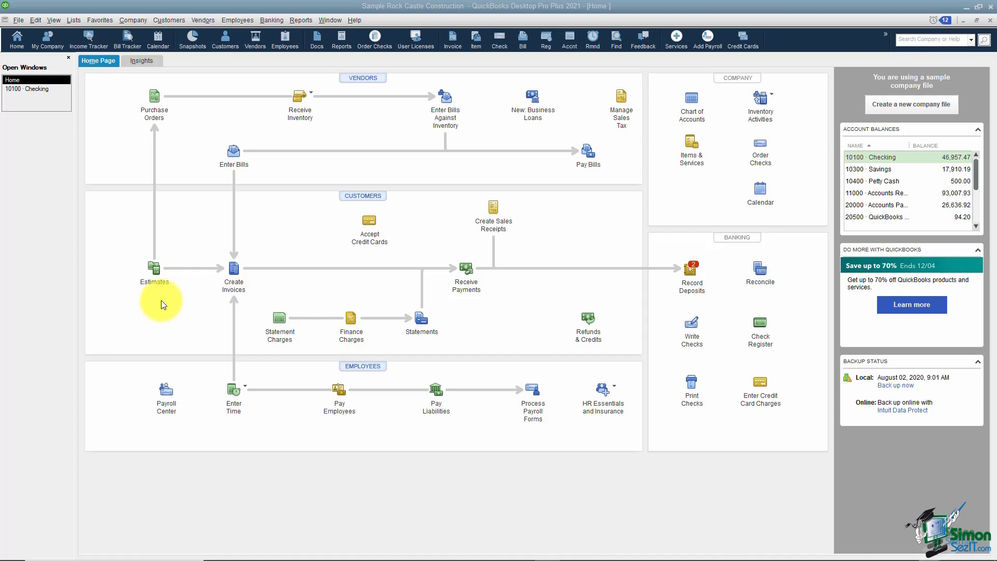
- Examine the company preferences for Jobs & Estimates, including the estimate creation and progress invoicing options
click(30, 22)
click(55, 167)
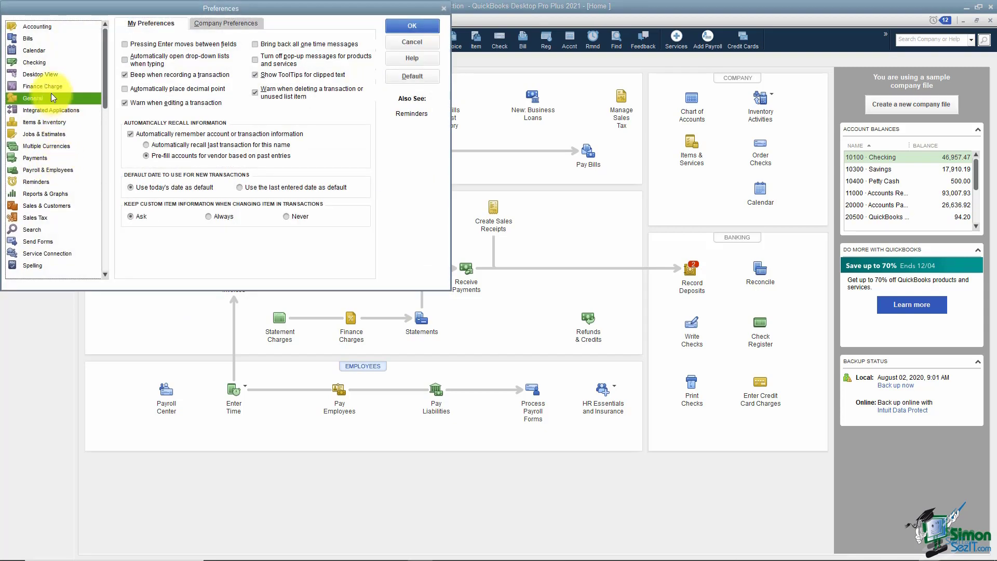
click(48, 134)
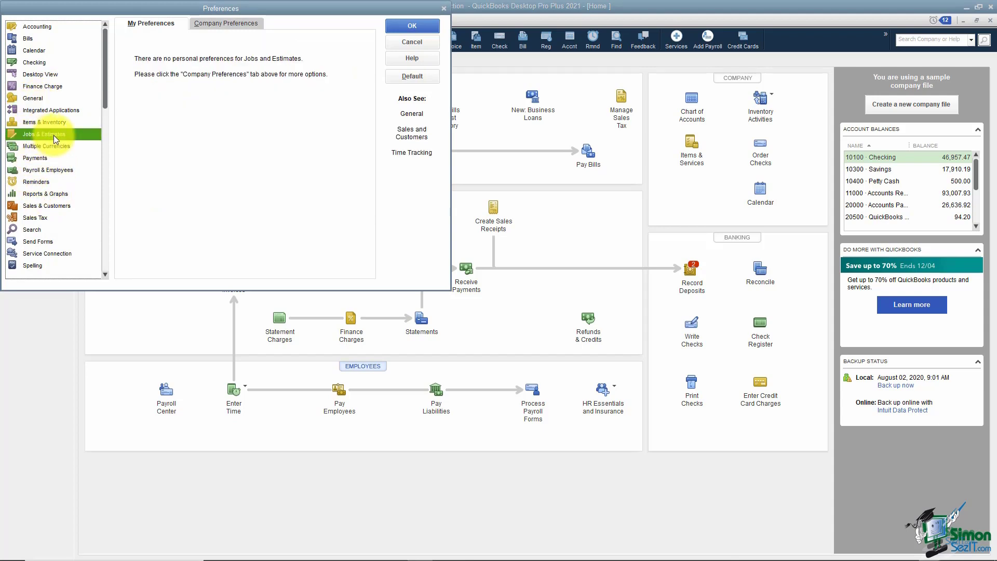
click(225, 24)
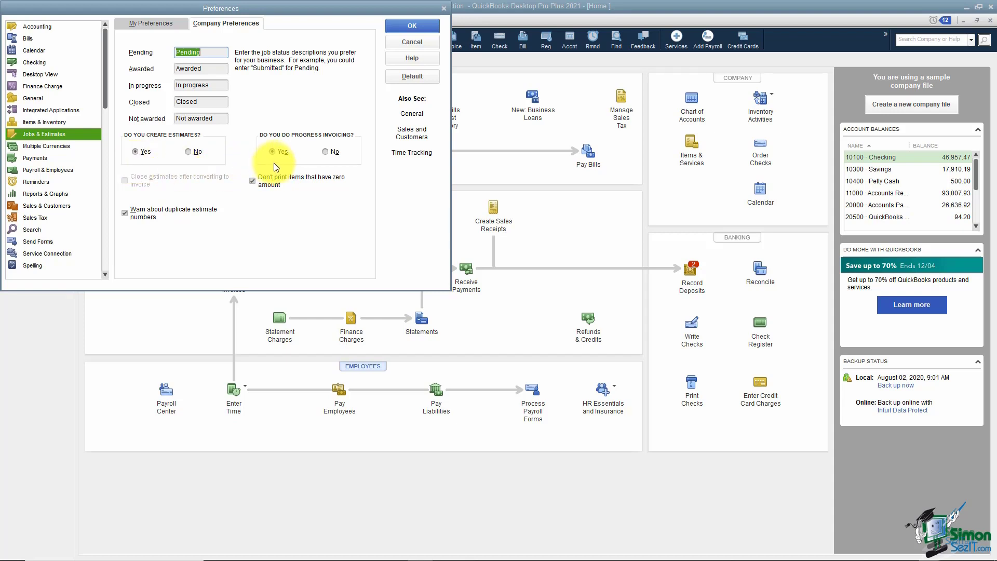
click(407, 23)
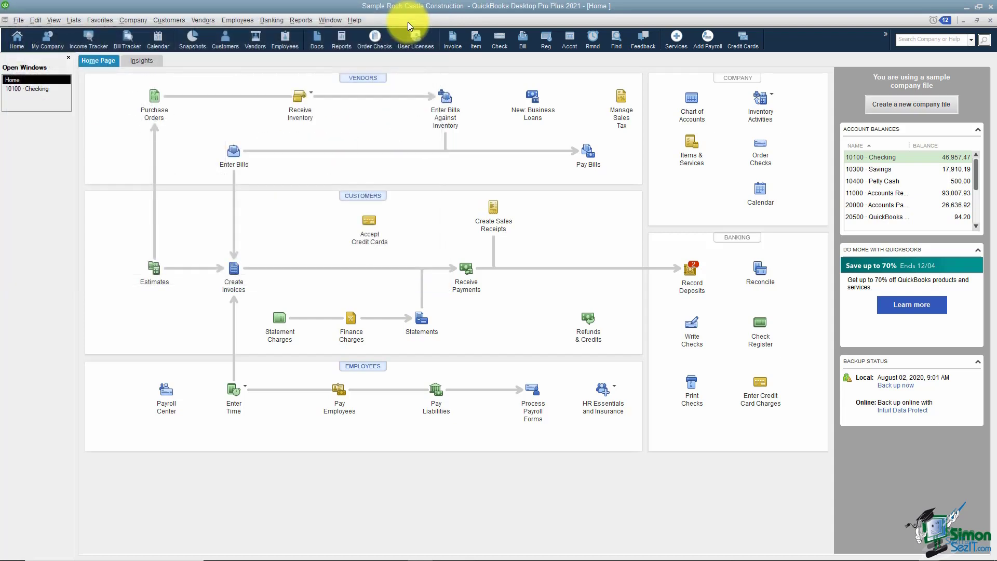
- Start a new estimate and assign it to the first listed customer's Kitchen Remodel job
click(158, 273)
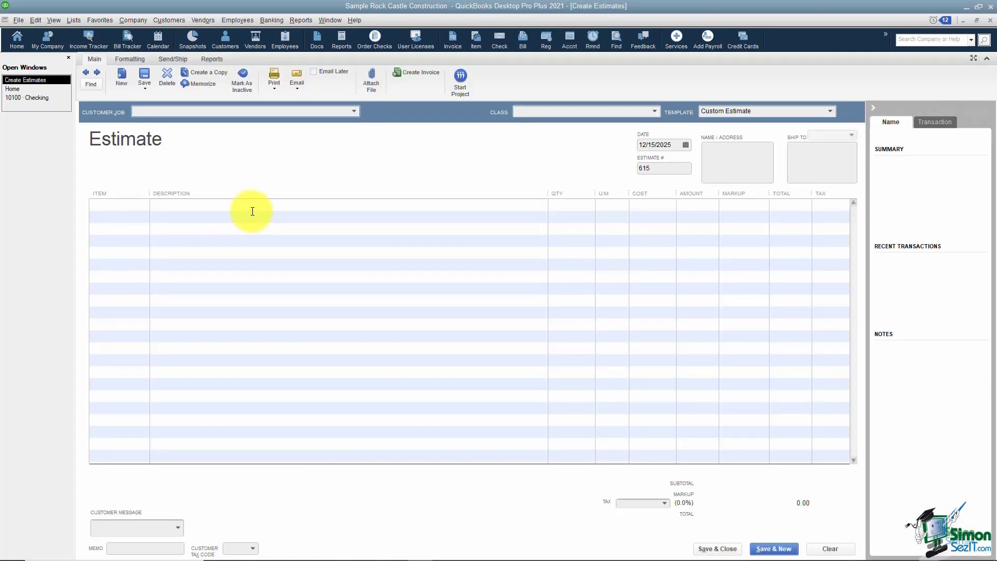
click(353, 112)
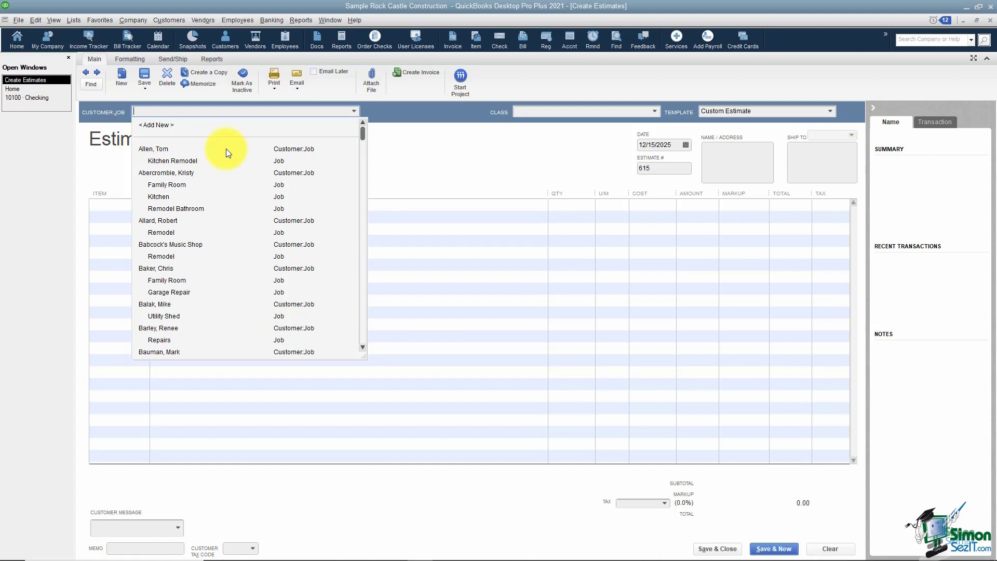
click(182, 161)
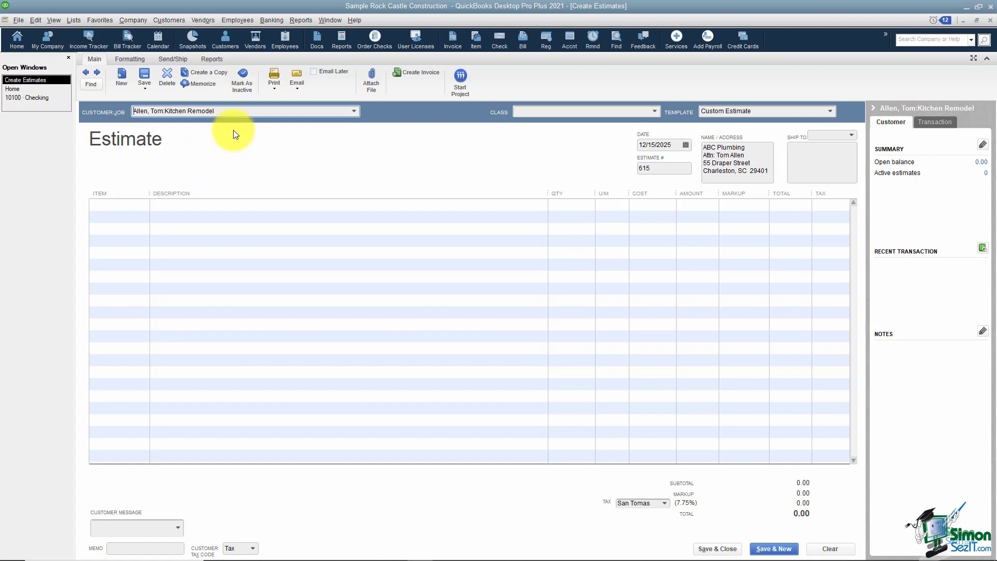
- Replace the estimate's job with a new Sunroom job for the same customer, using Quick Add, and select it
click(239, 115)
key(shift+Left)
key(shift+Left)
key(shift+Left)
key(shift+Left)
key(shift+Left)
key(shift+Left)
key(shift+Left)
key(shift+Left)
key(shift+Left)
key(shift+Left)
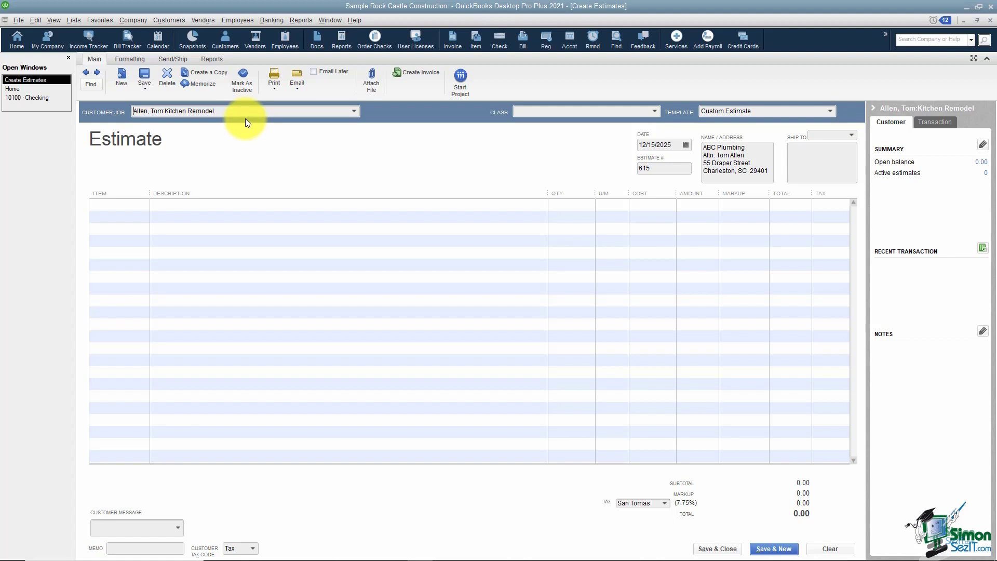
key(shift+Left)
key(shift+Left)
key(shift+Left)
key(shift+Left)
key(shift+Left)
key(BackSpace)
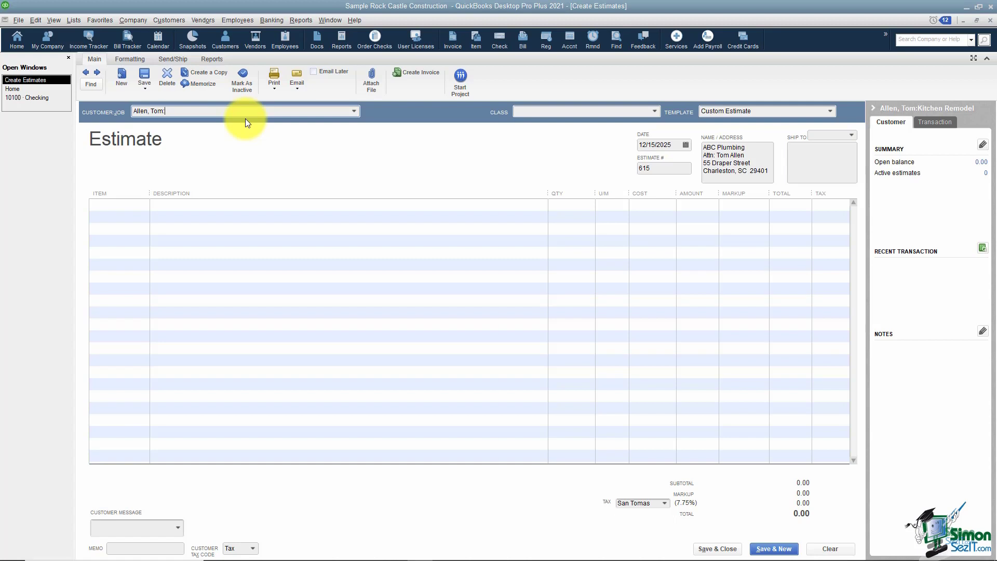
text(Sunroom)
key(Tab)
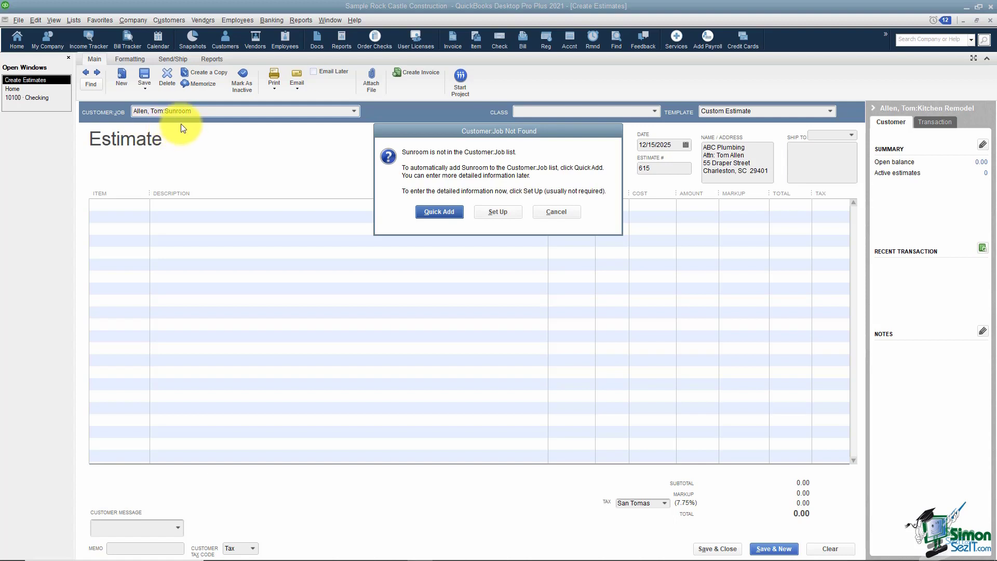
click(436, 213)
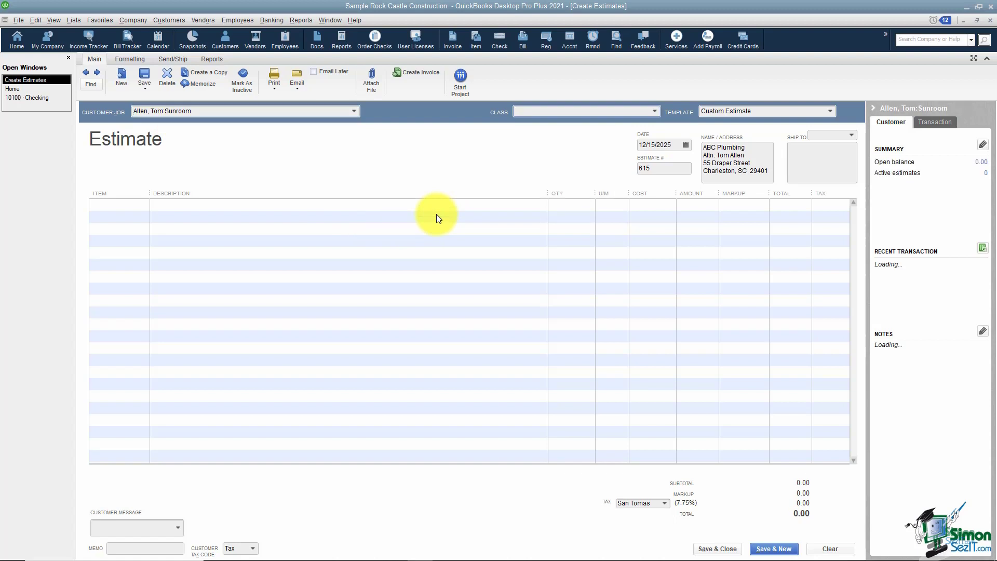
click(354, 111)
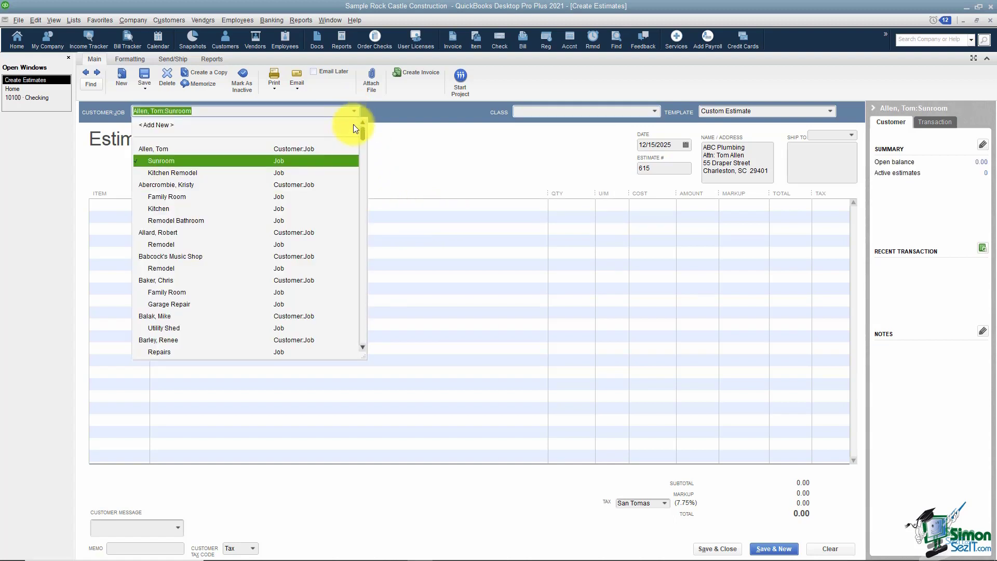
click(182, 161)
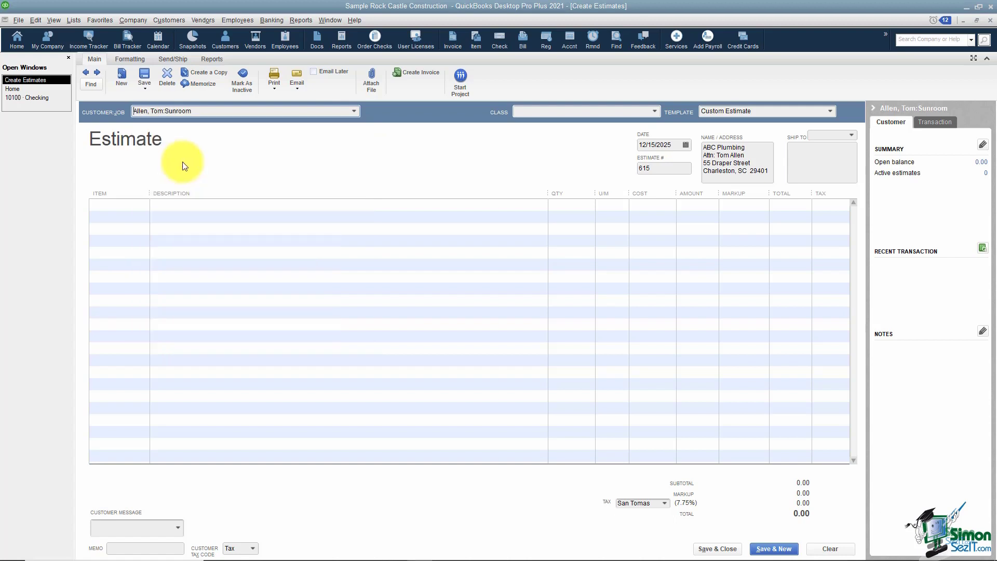
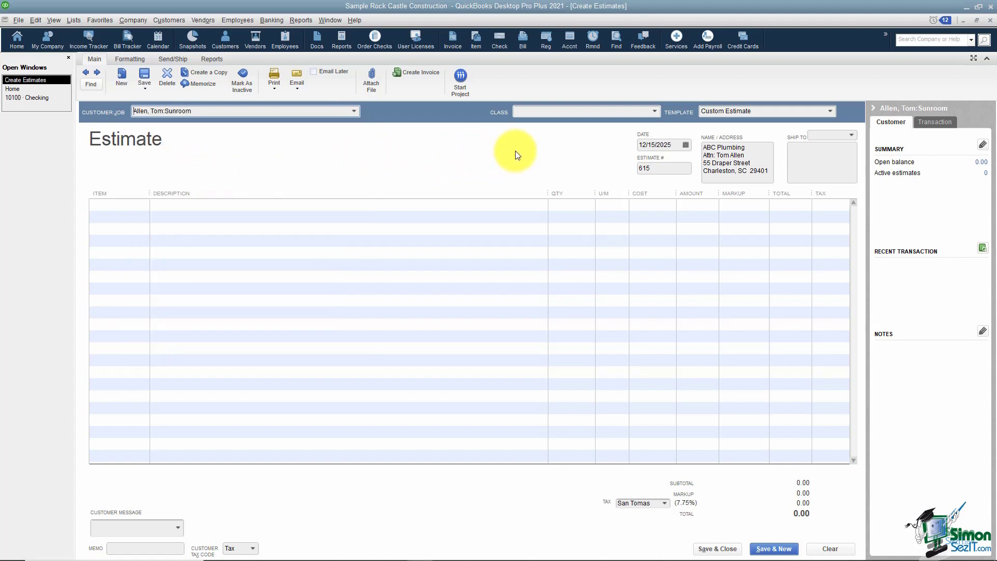
- Set the estimate's class to Remodel and use the Custom Estimate template
click(654, 110)
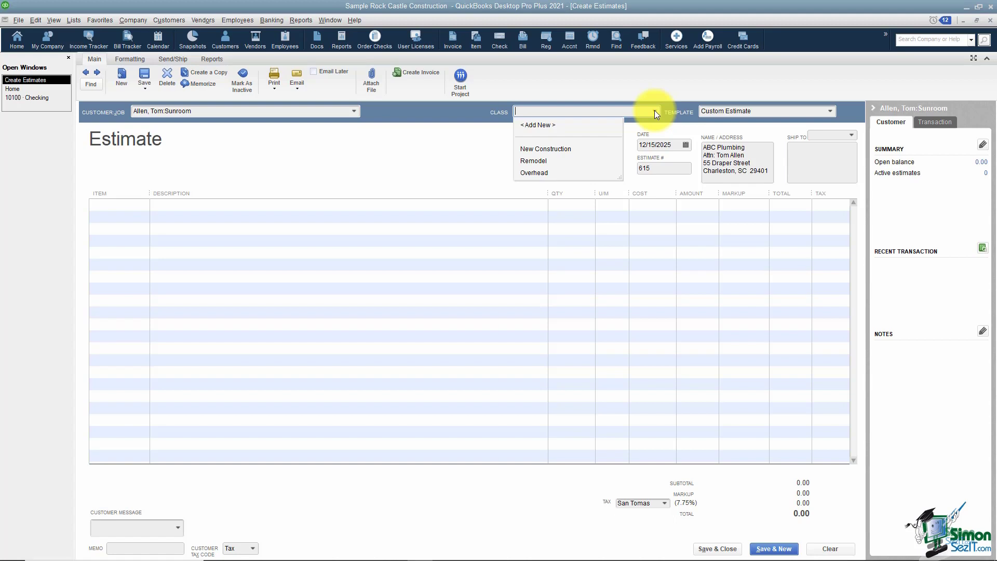
click(544, 160)
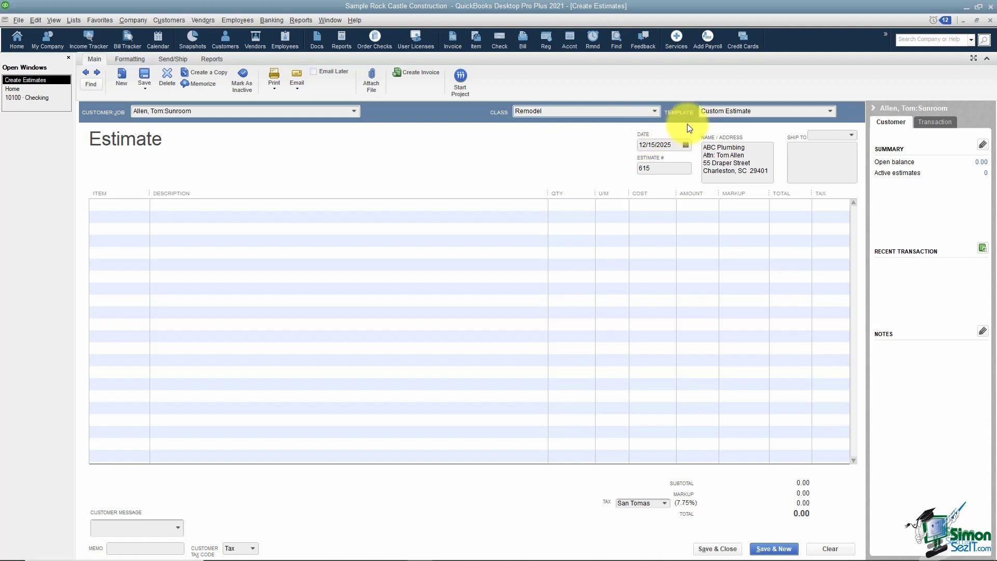
click(831, 112)
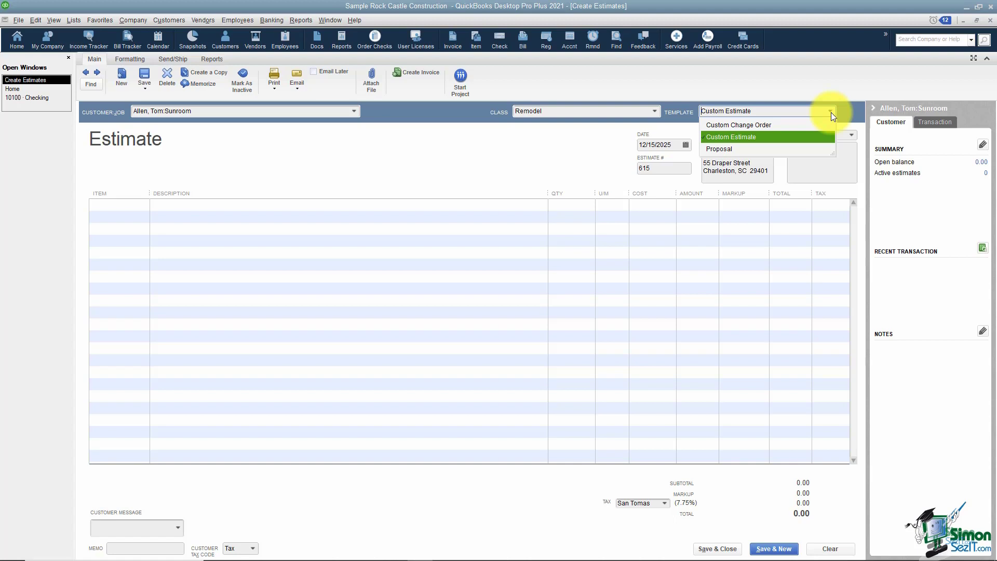
click(749, 138)
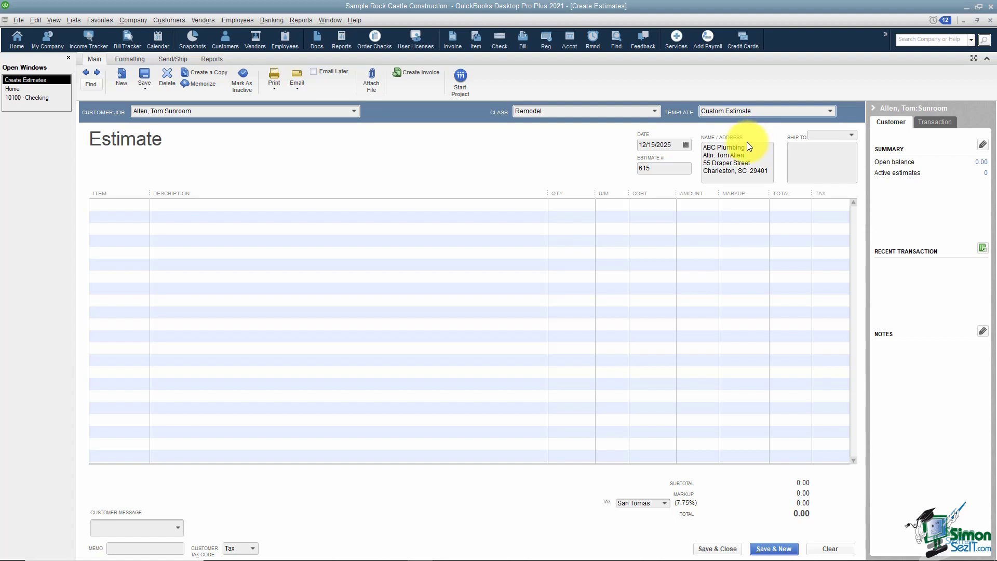
- Date the estimate 12/11/2025, change its estimate number to 618AS, and leave the ship-to address empty
click(687, 146)
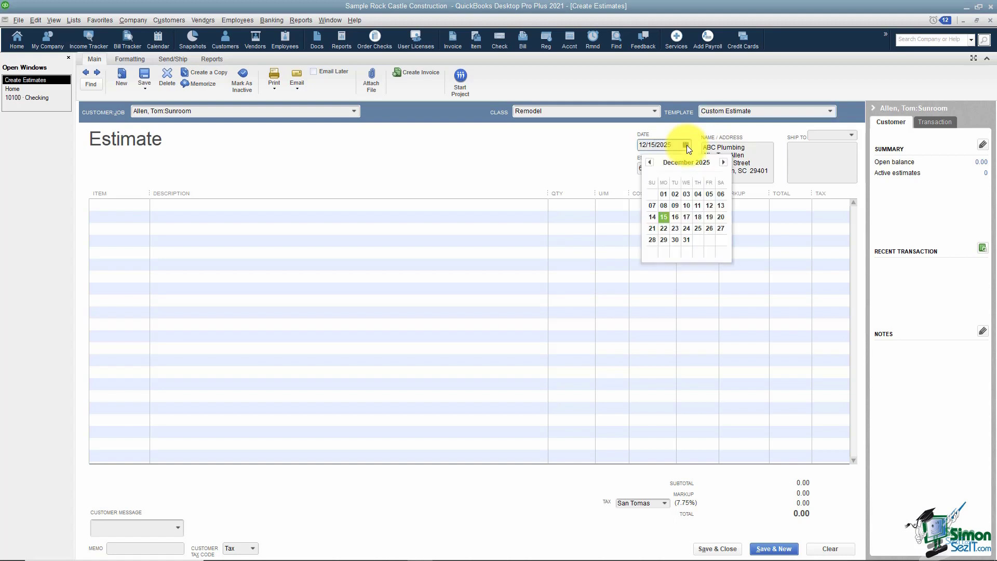
click(698, 207)
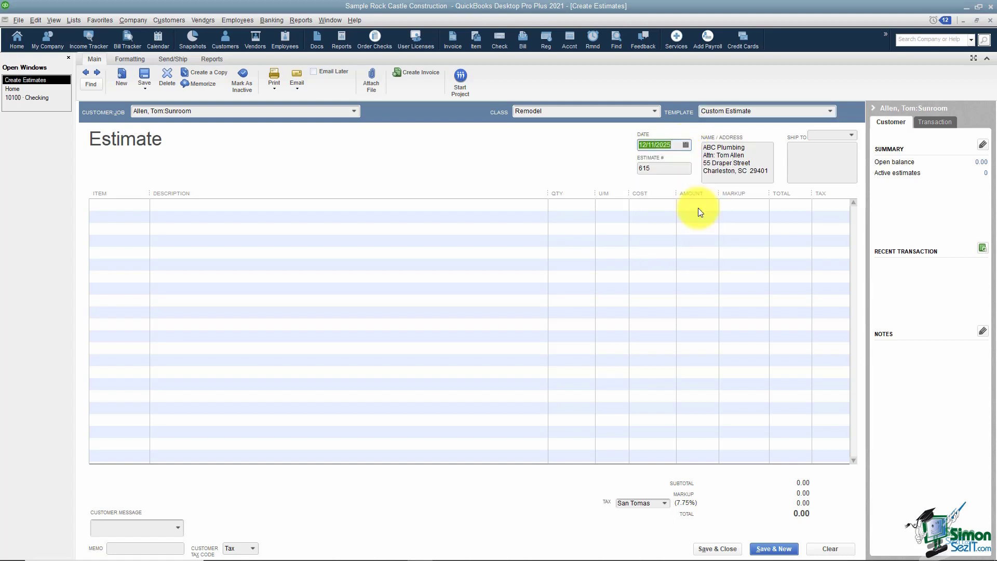
click(673, 170)
drag(672, 170, 617, 157)
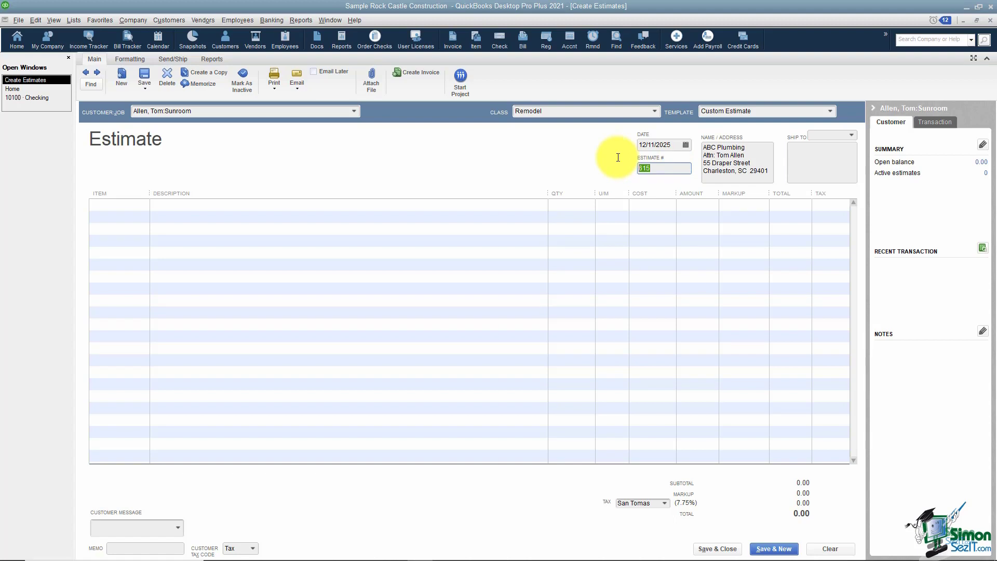
text(618AS)
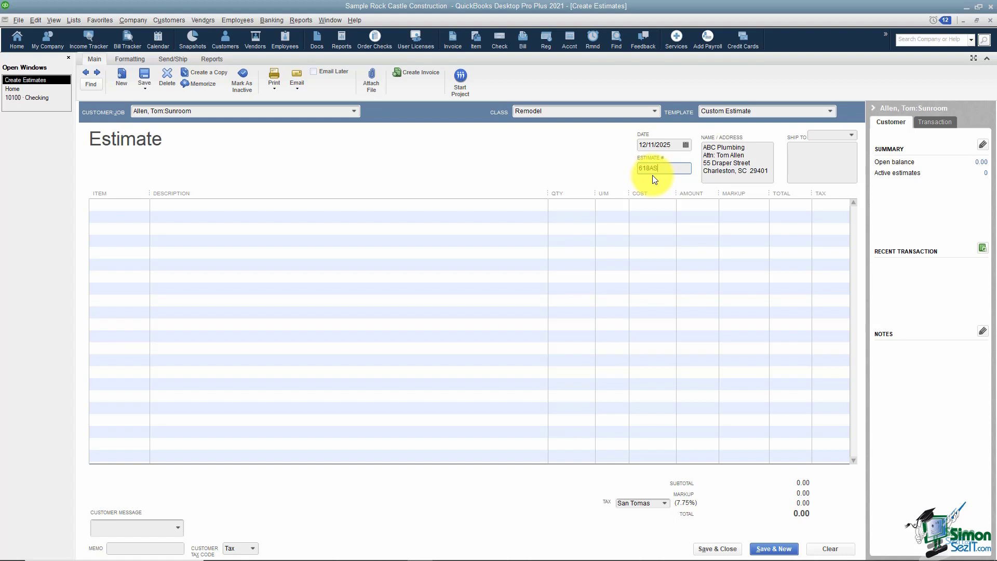
key(Tab)
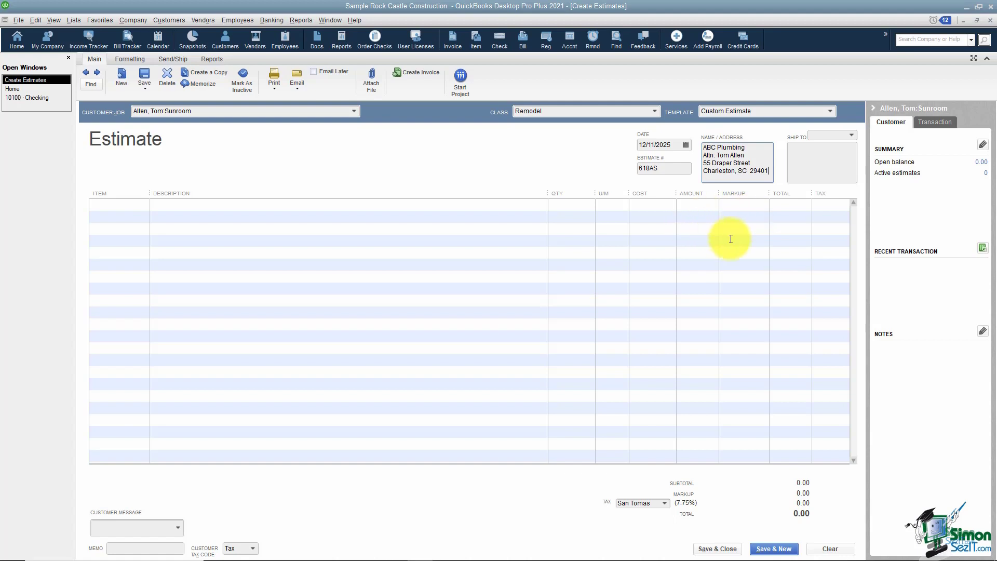
click(852, 135)
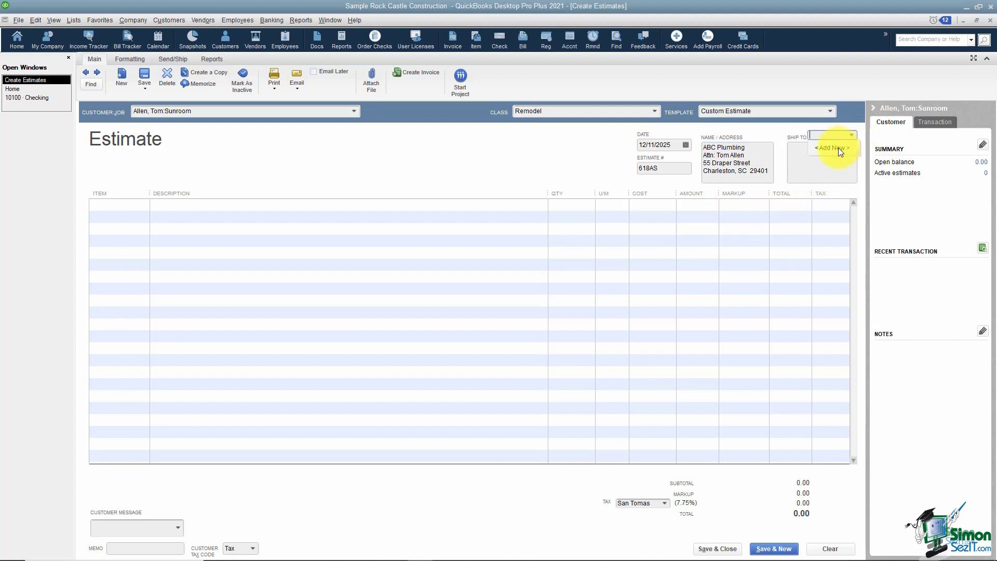
click(805, 174)
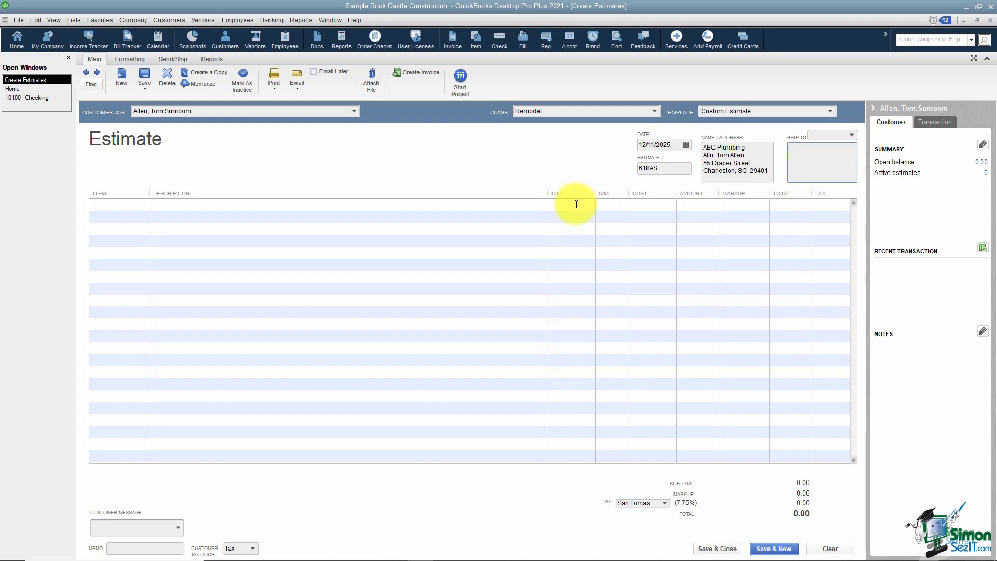
- Add the Framing service item with its default description on the first line of the estimate
click(138, 205)
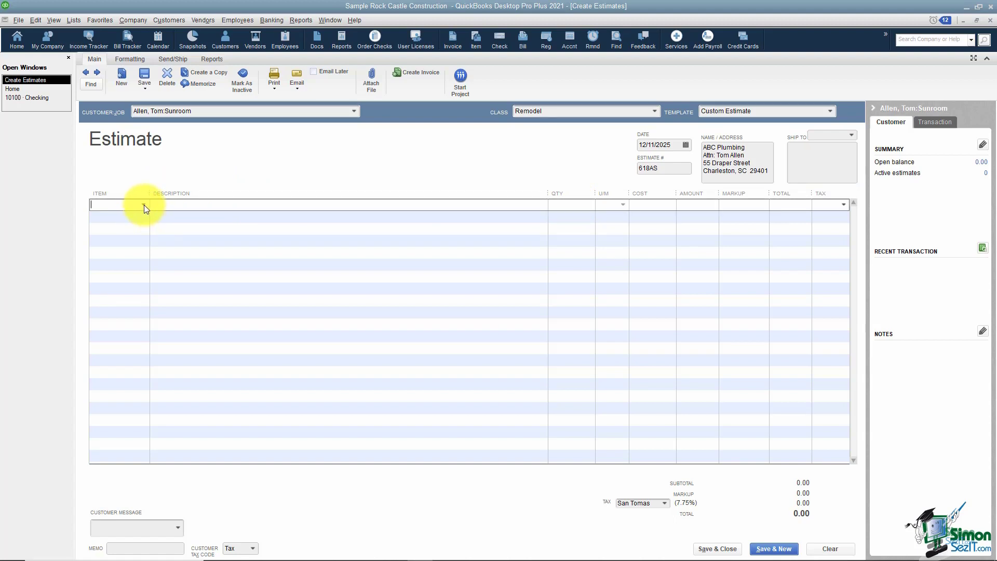
click(144, 204)
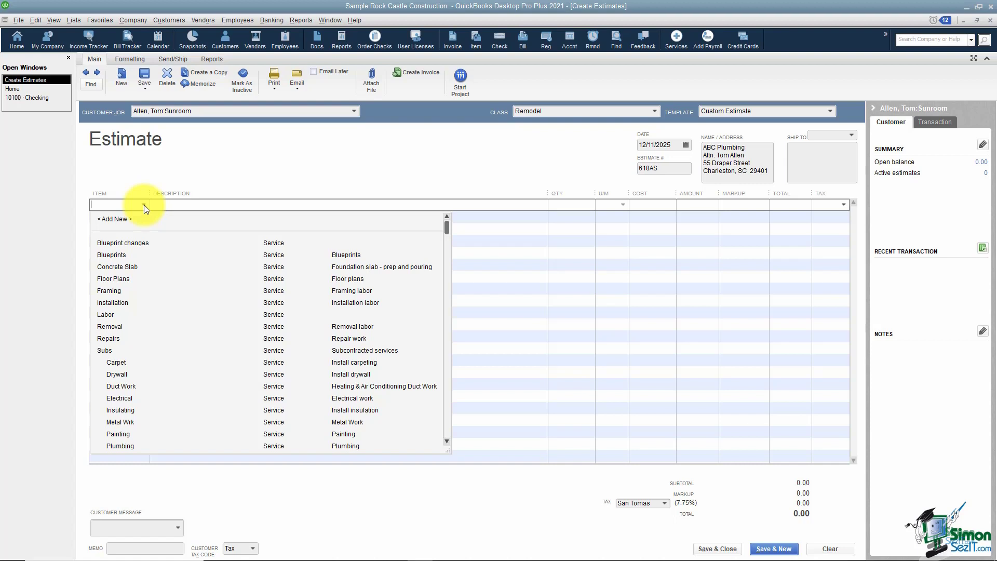
click(110, 292)
key(Tab)
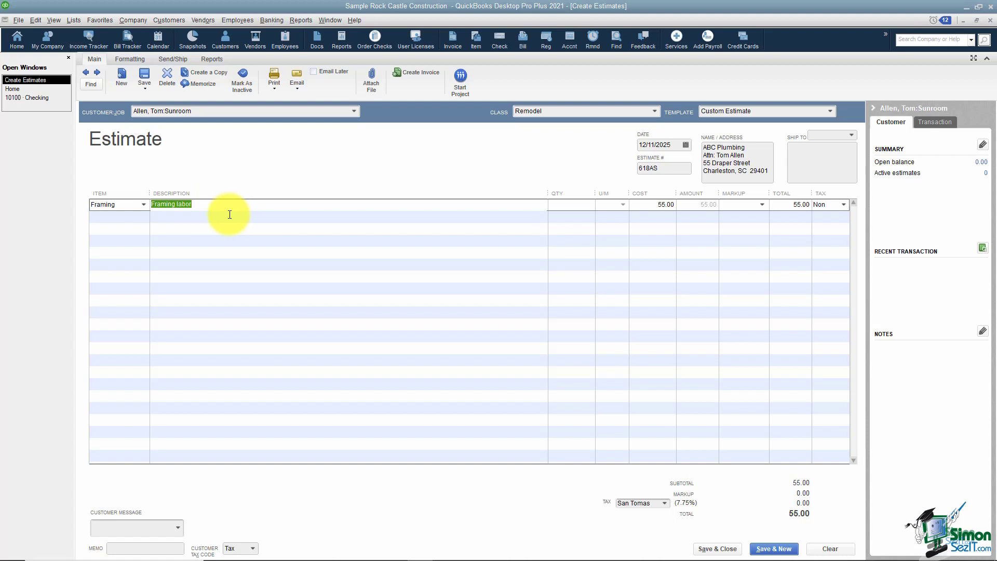
click(208, 204)
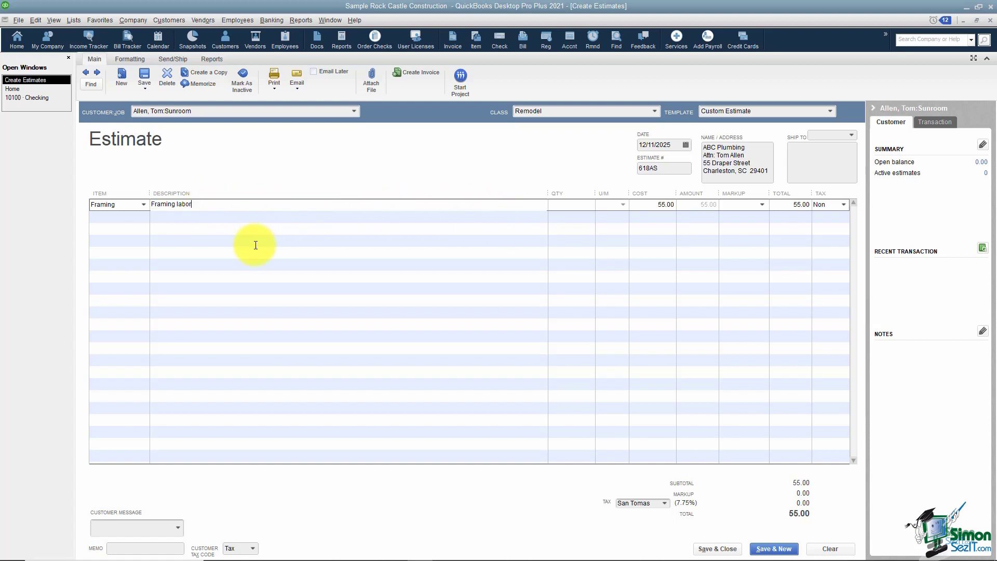
- Give the Framing line a quantity of 10, a cost of 50 and a 30% markup, keeping it non-taxable
click(569, 204)
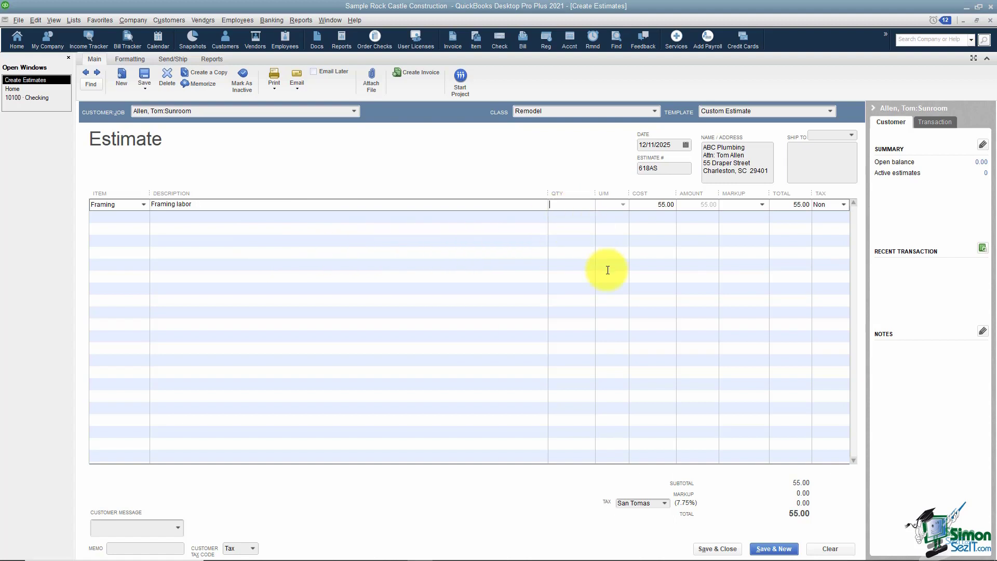
text(10)
key(Tab)
text(50)
key(Tab)
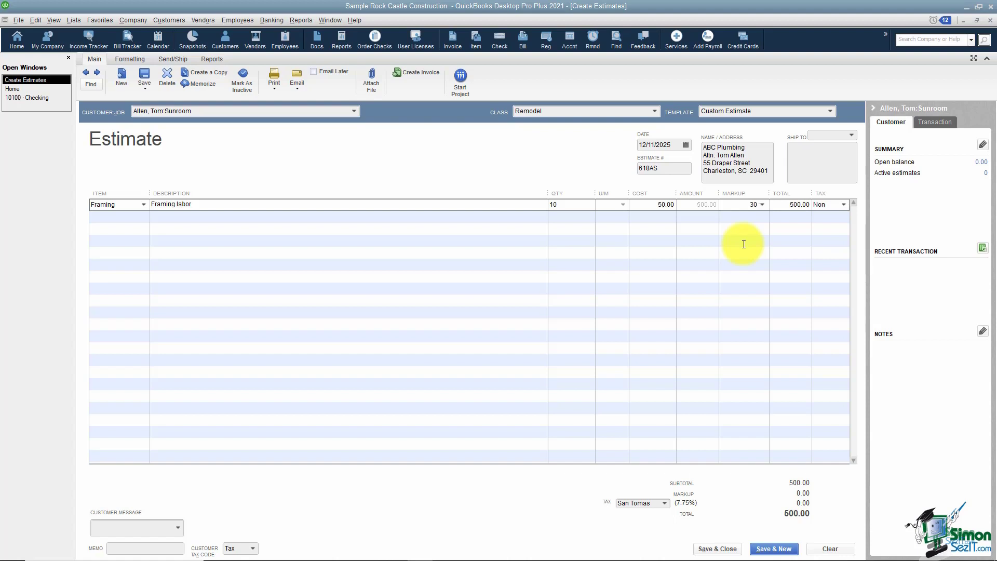
text(%)
key(Tab)
key(Tab)
click(843, 205)
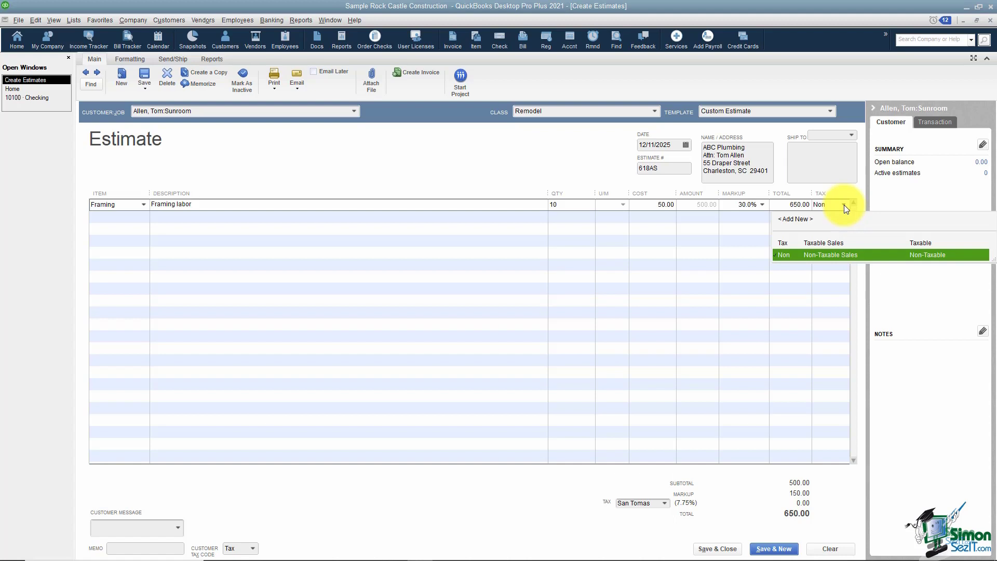
click(843, 205)
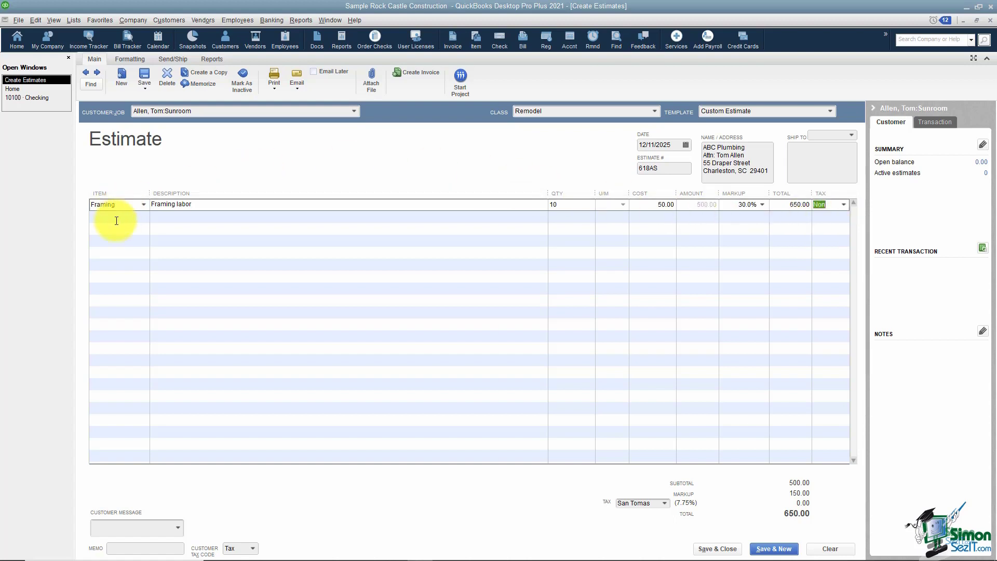
- Add the Wood Door:Exterior inventory item with its default description on the second line of the estimate
click(134, 218)
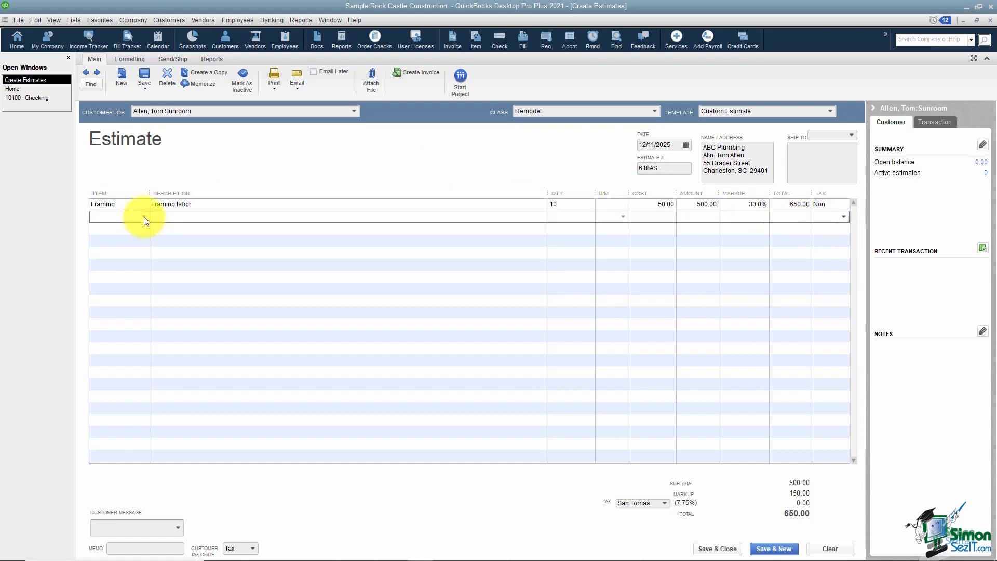
click(145, 216)
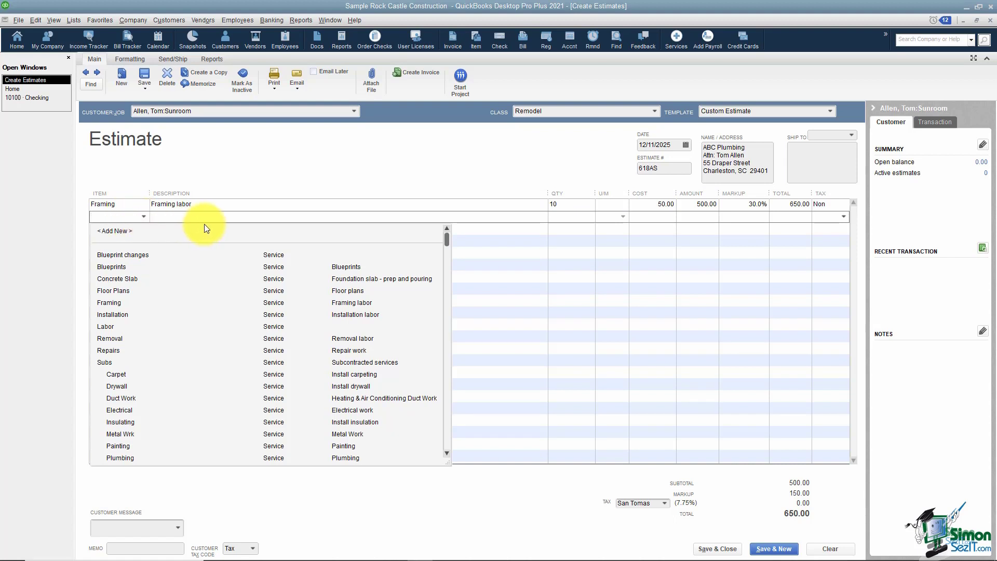
text(Wood Door)
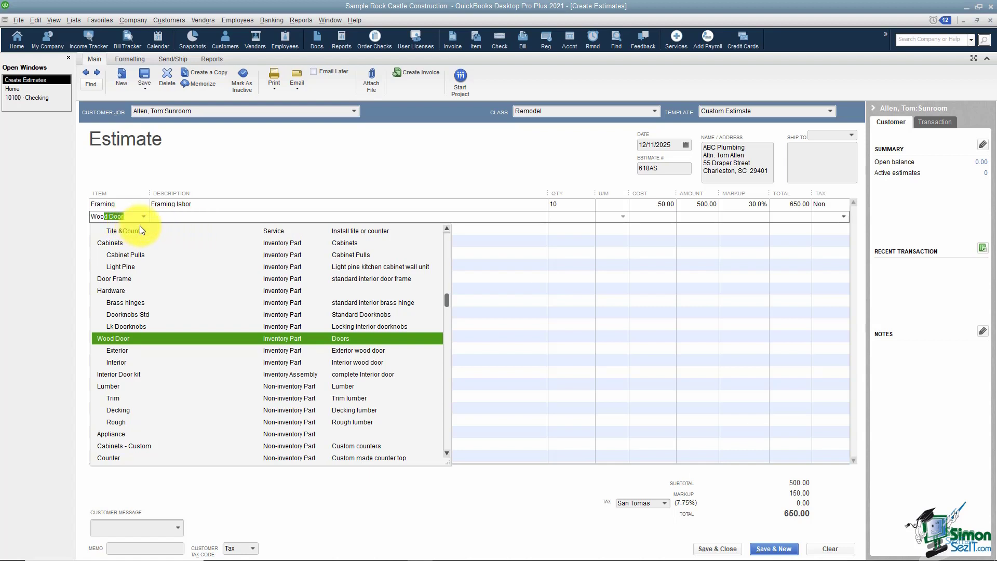
click(130, 350)
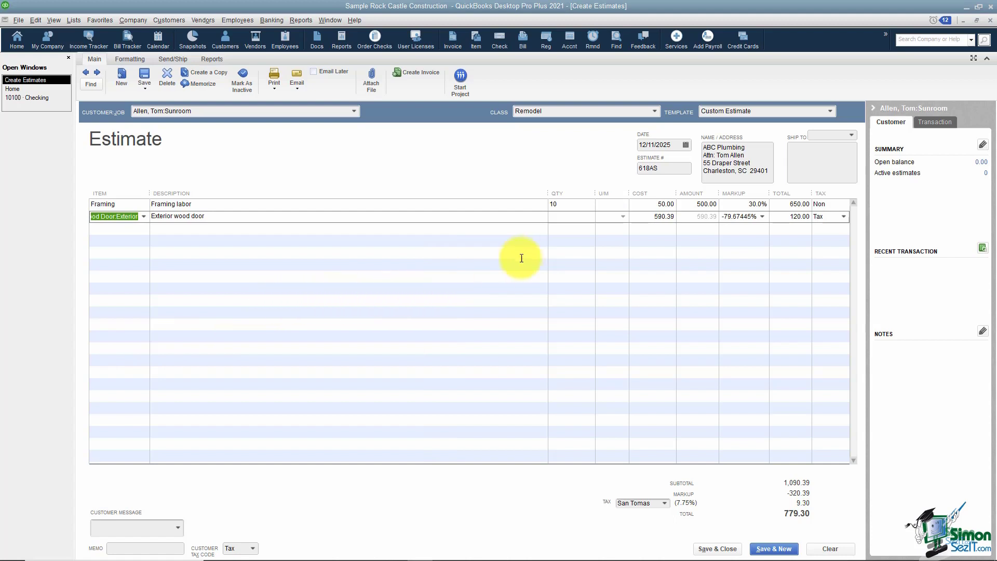
- Give the exterior wood door line a quantity of 2 and a flat markup of 1,000.00, keeping its default cost and taxable status
click(563, 218)
text(2)
key(Tab)
key(Tab)
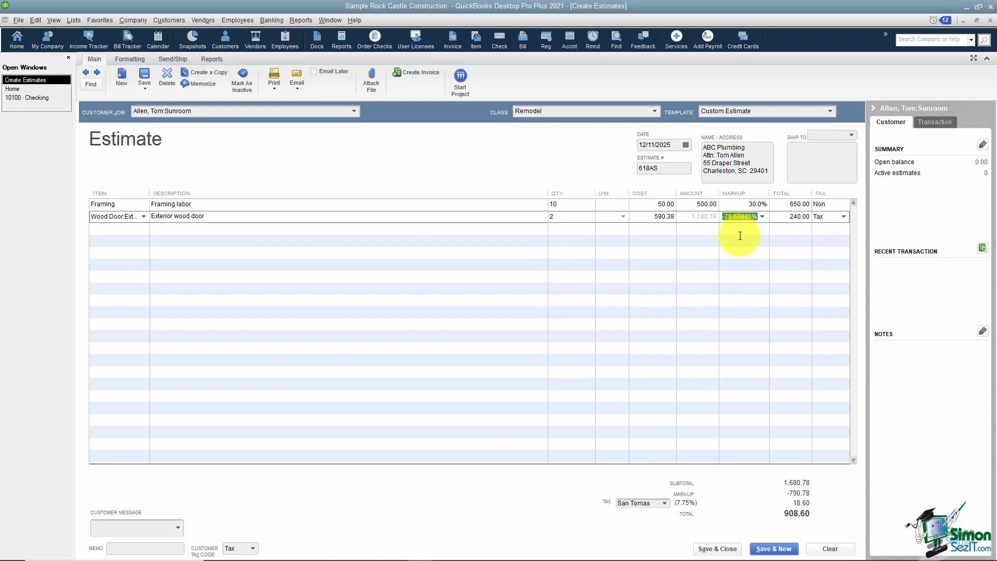
text(100)
key(Tab)
key(Tab)
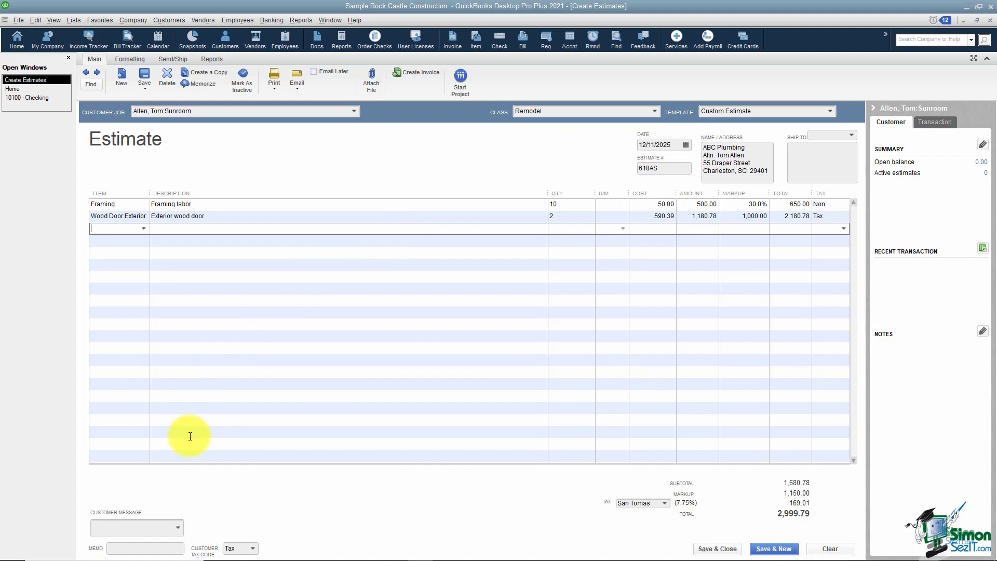
click(177, 527)
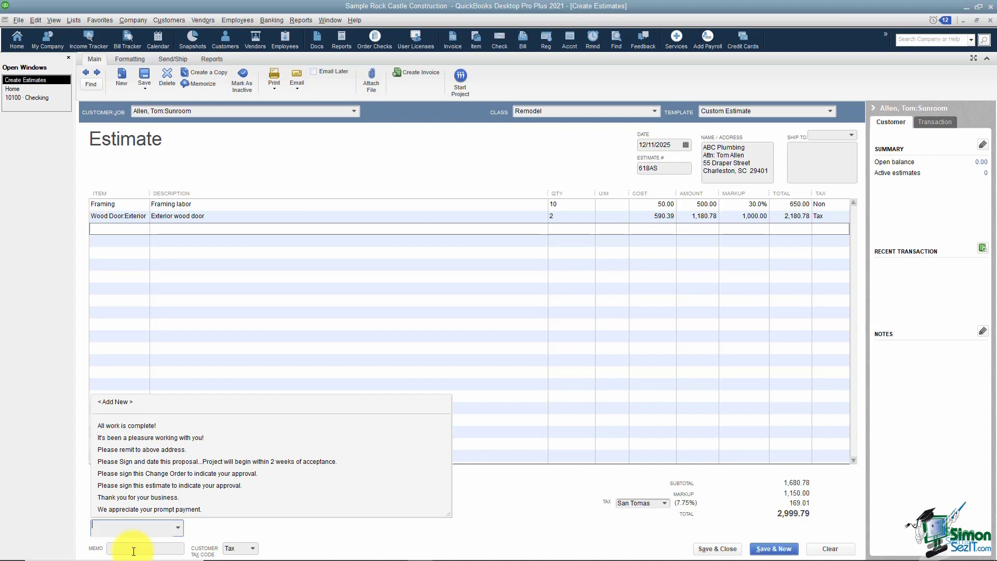
click(557, 491)
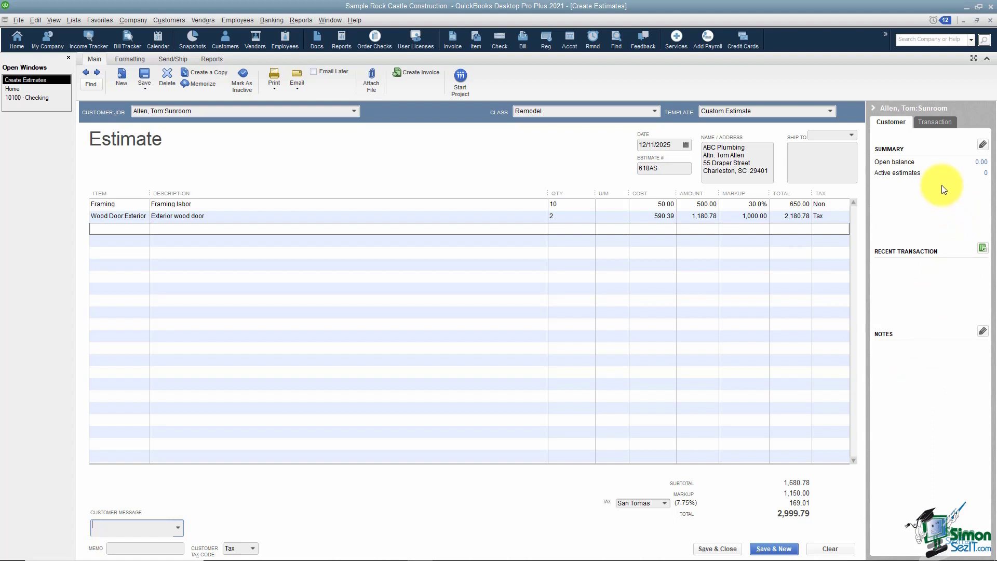
- Collapse the customer summary pane so the estimate form uses the full width
click(875, 108)
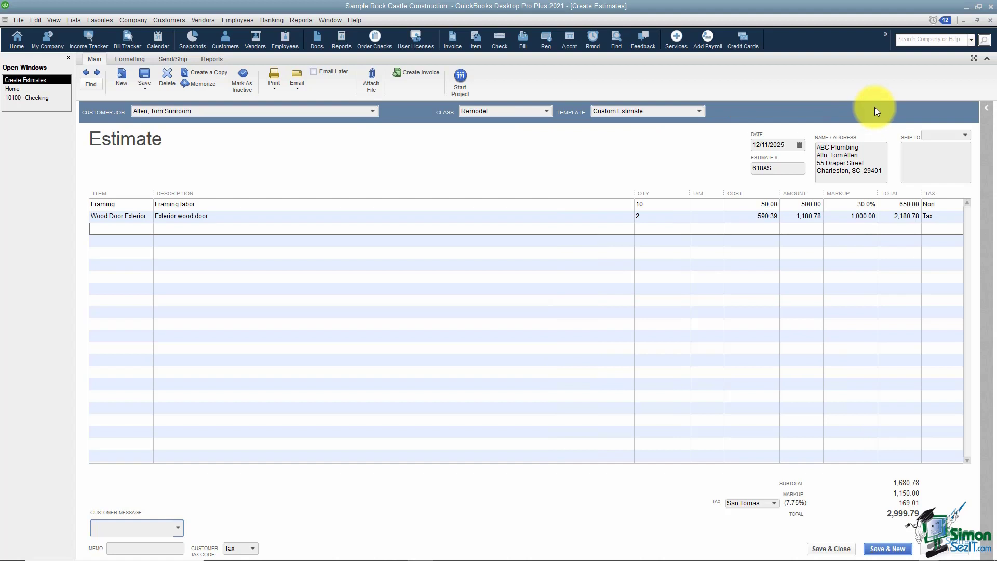
click(987, 110)
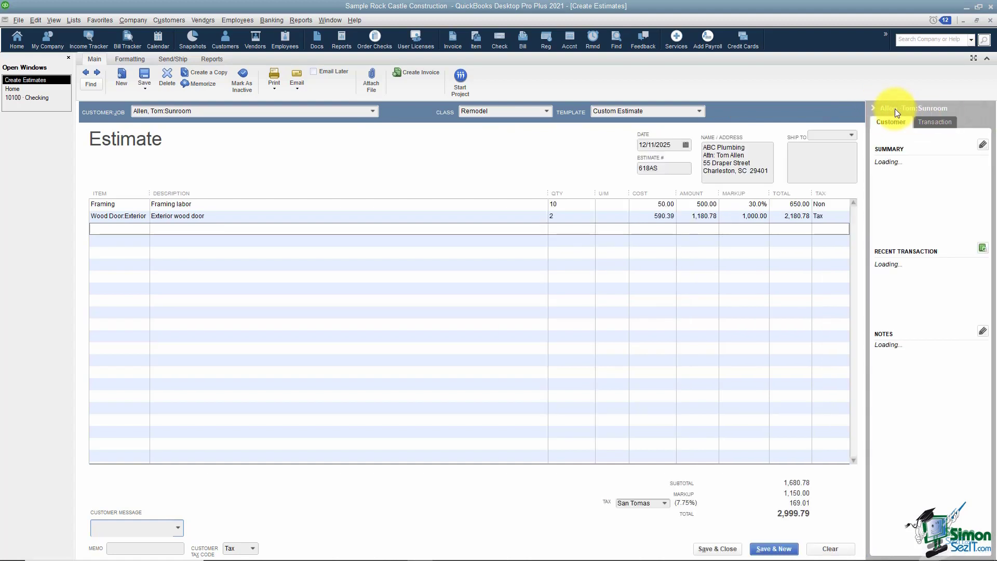
click(874, 108)
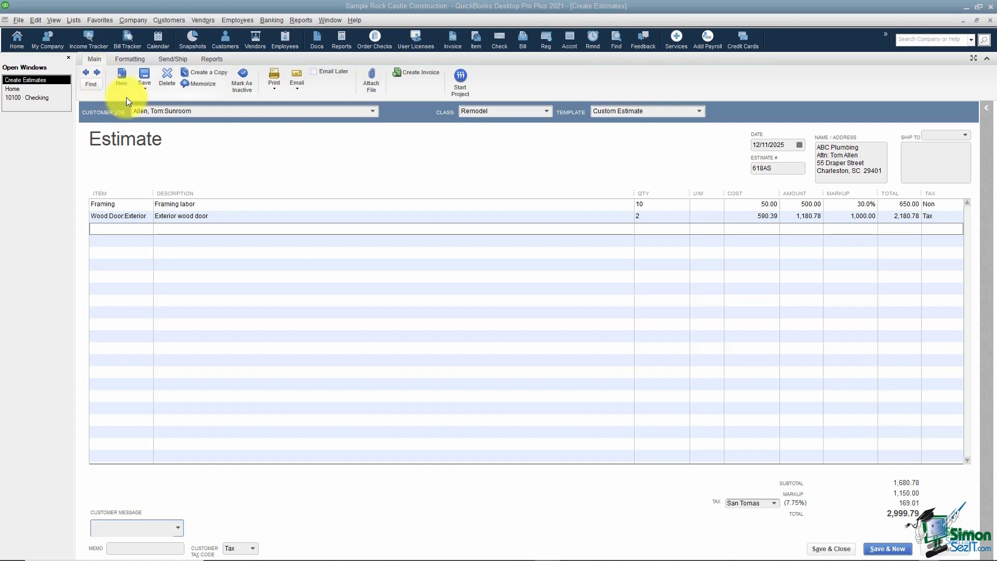
click(95, 83)
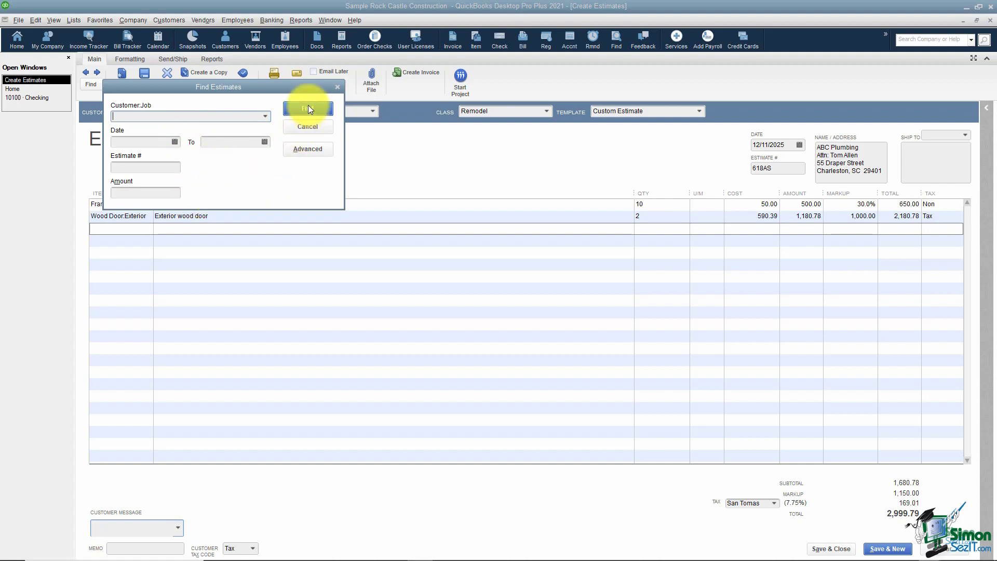
click(307, 128)
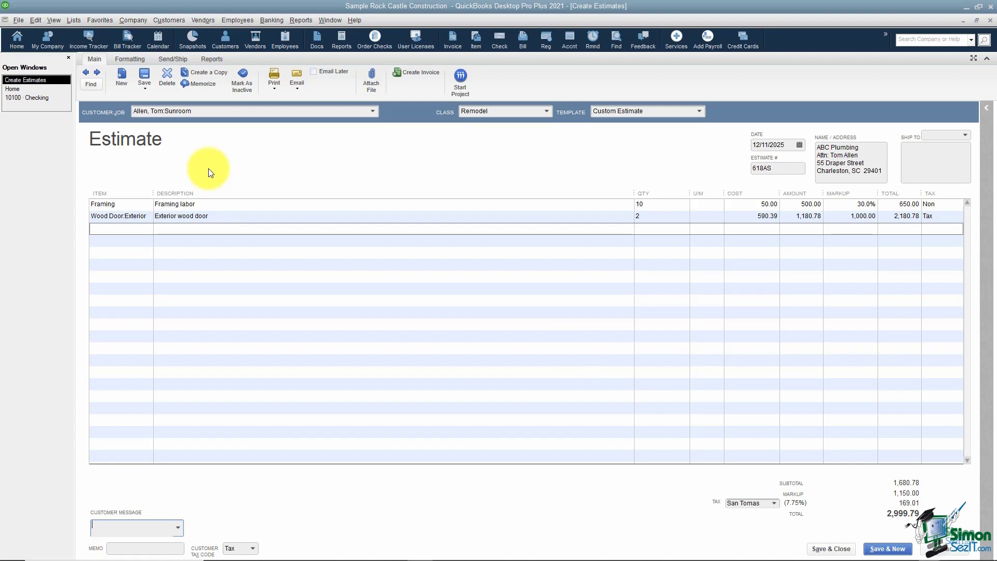
click(145, 87)
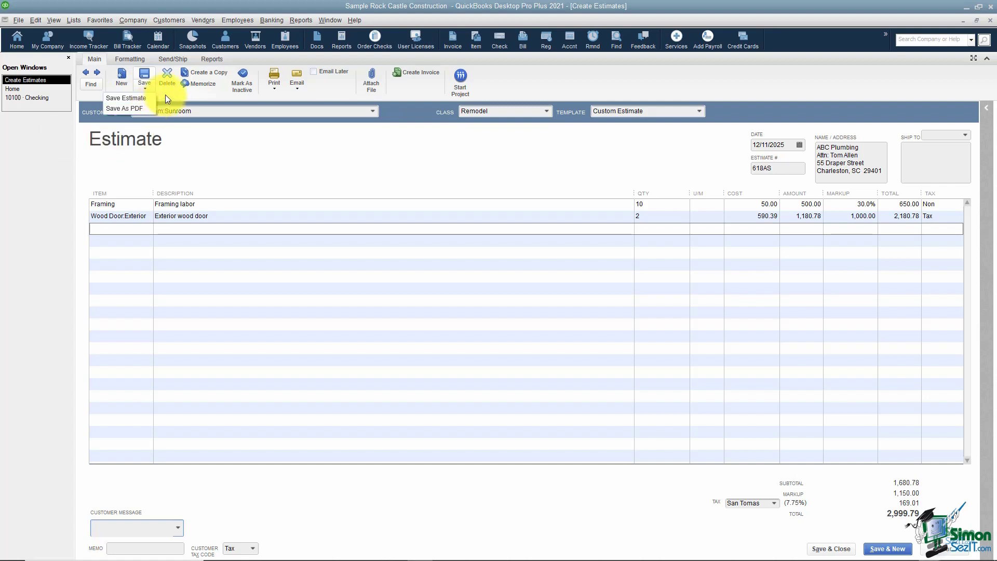
click(199, 136)
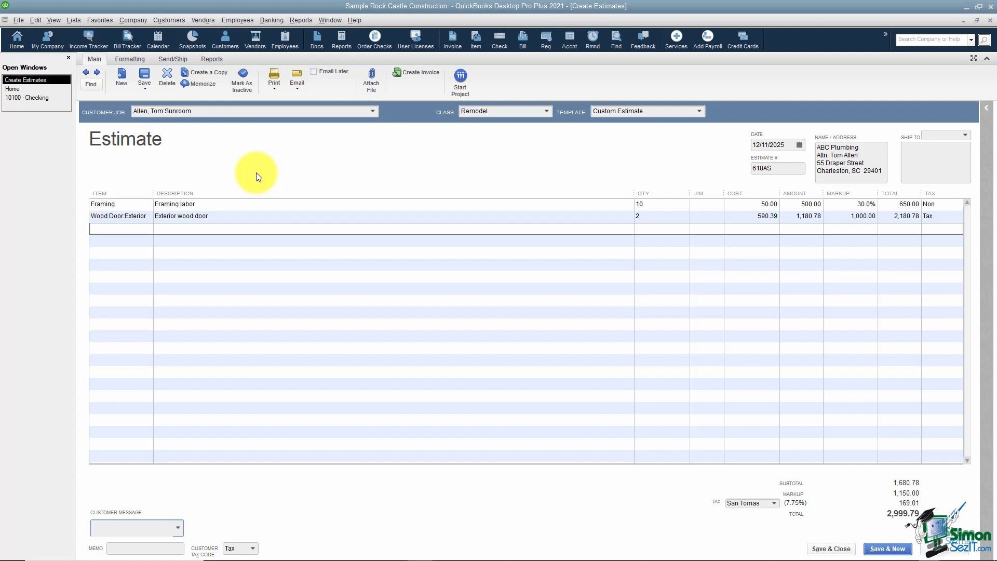
- Preview the printed estimate, enlarge the page to check its lines and totals, and return to the form
click(279, 92)
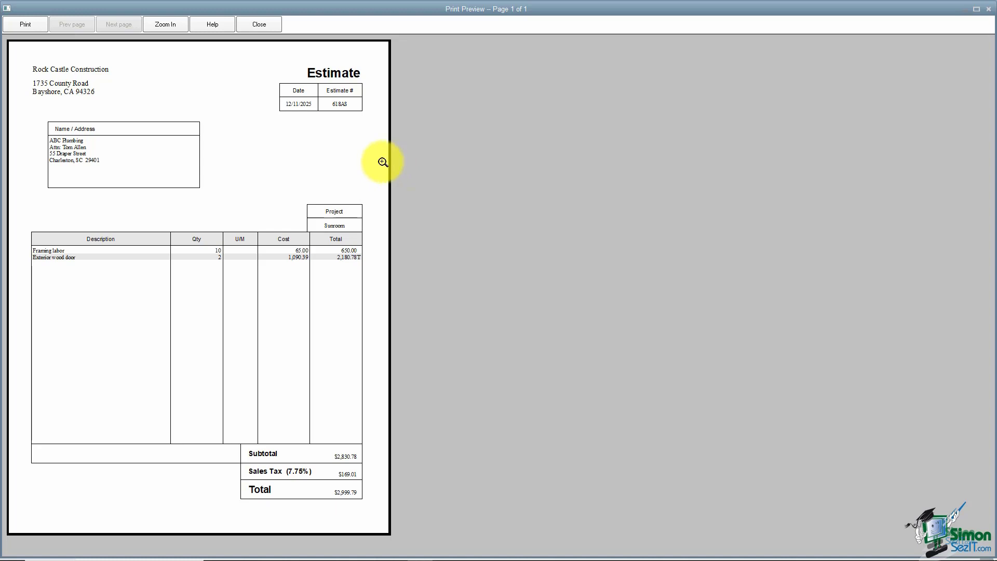
click(352, 155)
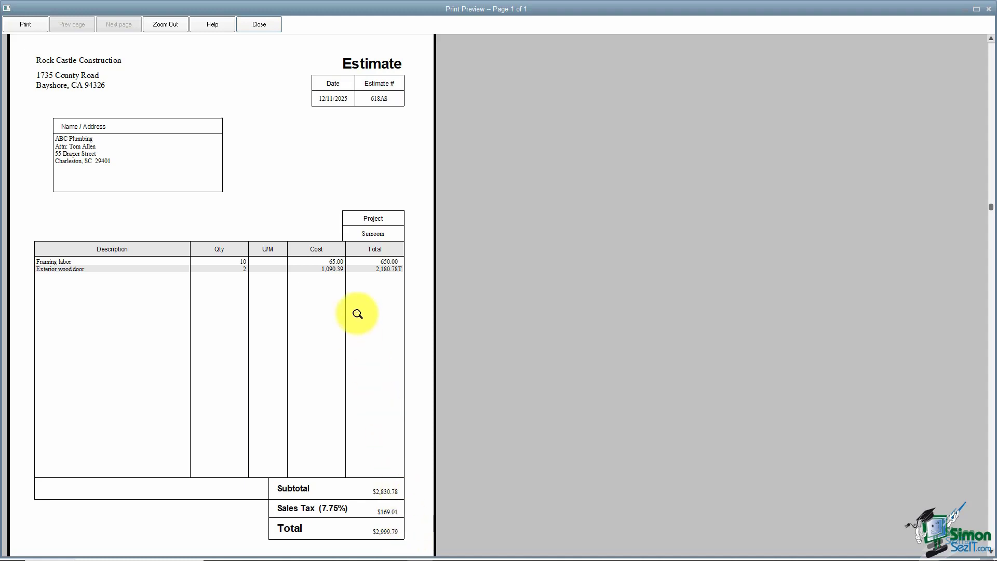
click(263, 24)
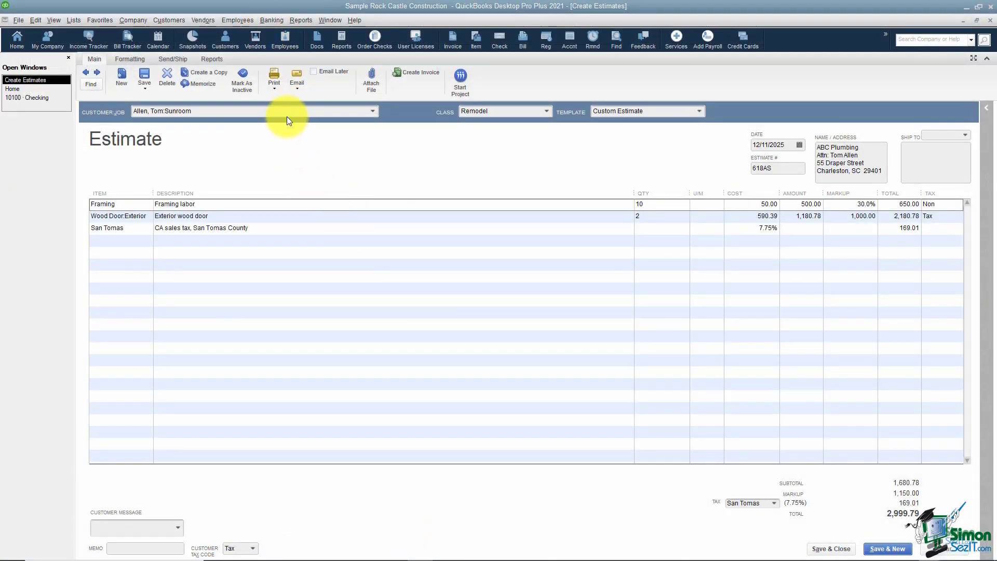
click(275, 88)
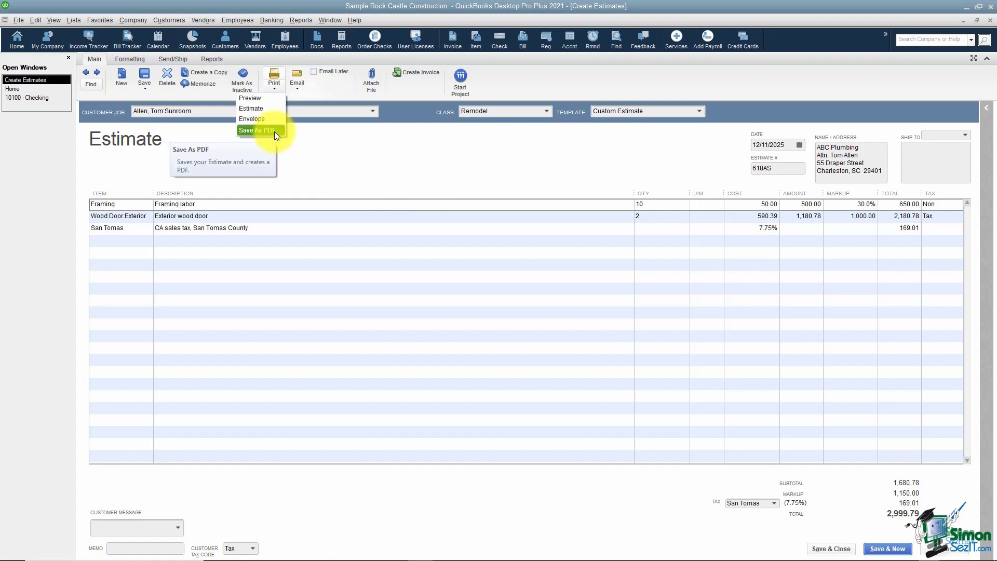
click(304, 144)
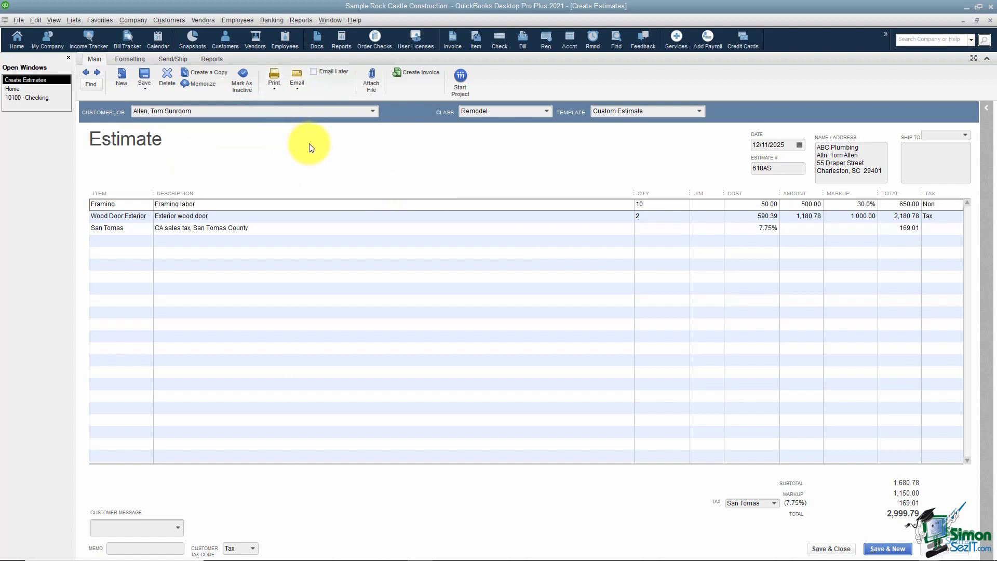
click(304, 91)
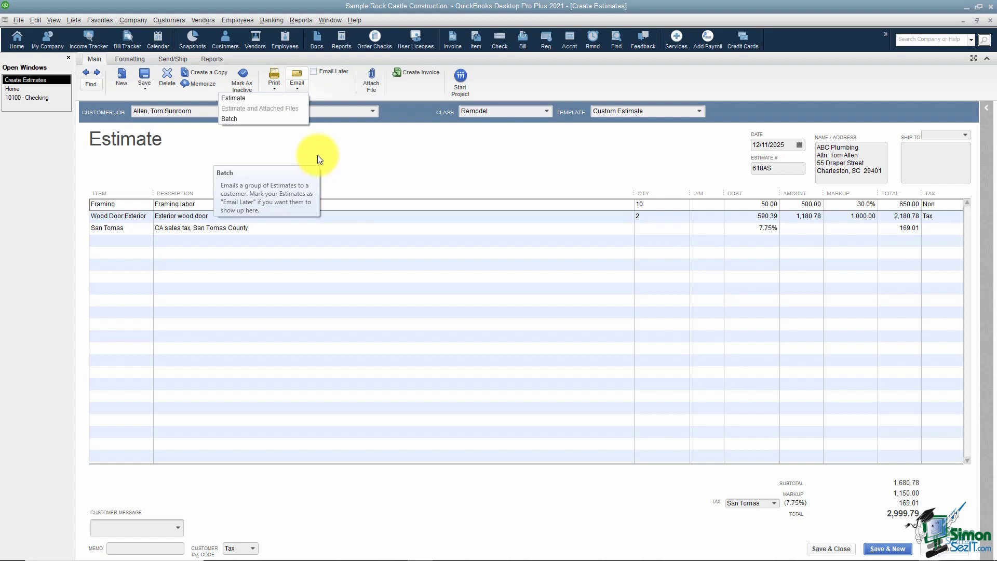
click(259, 119)
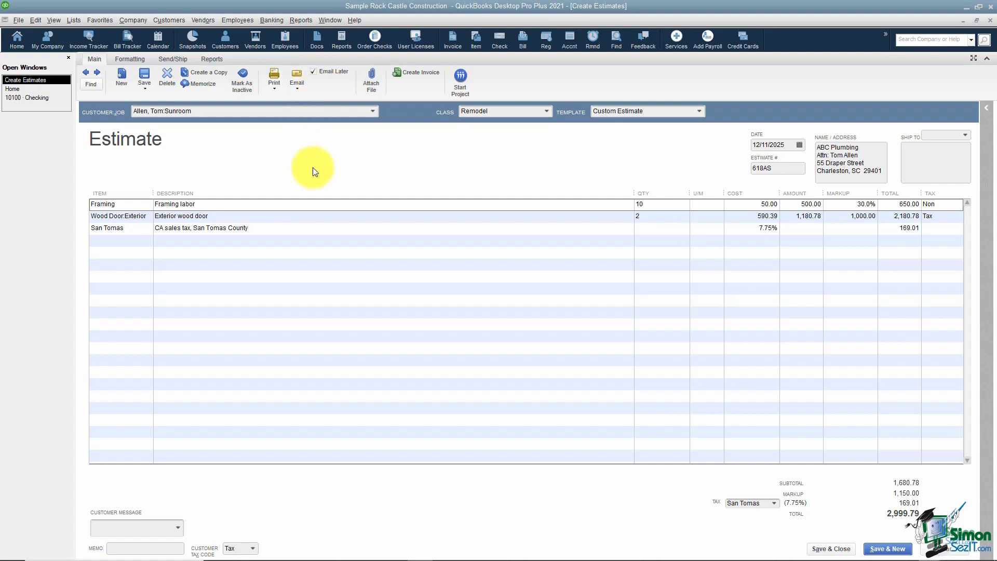
click(297, 87)
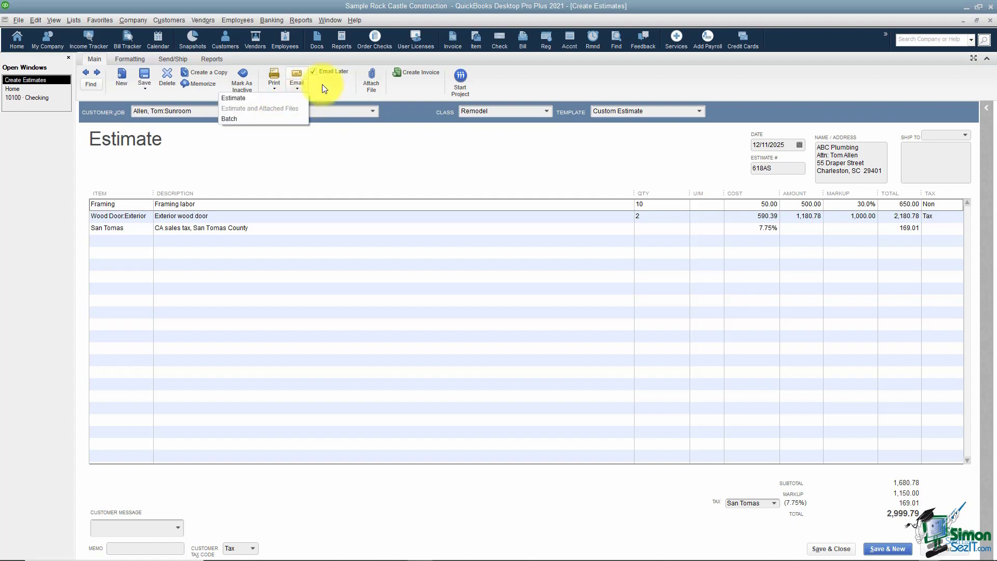
click(313, 143)
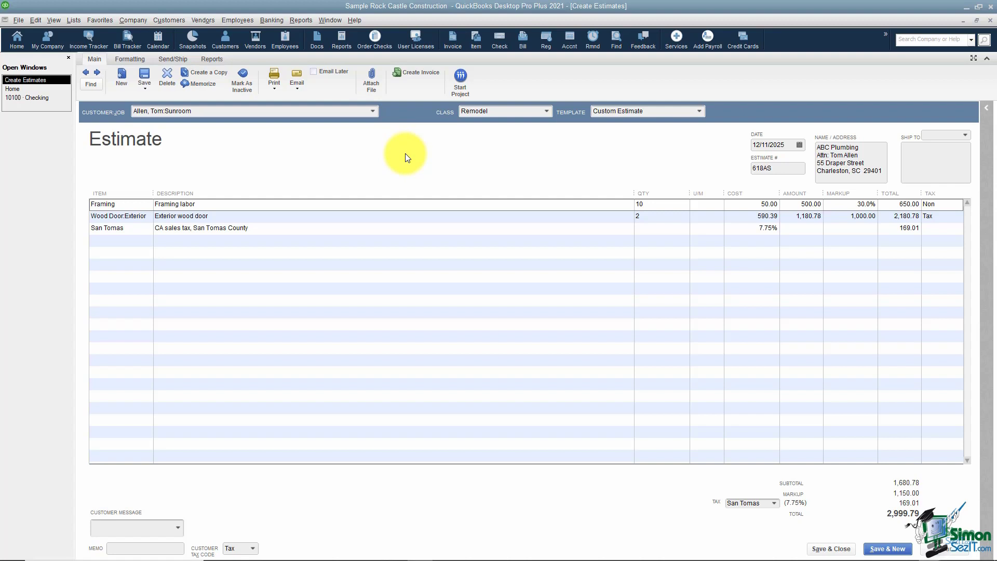
click(426, 82)
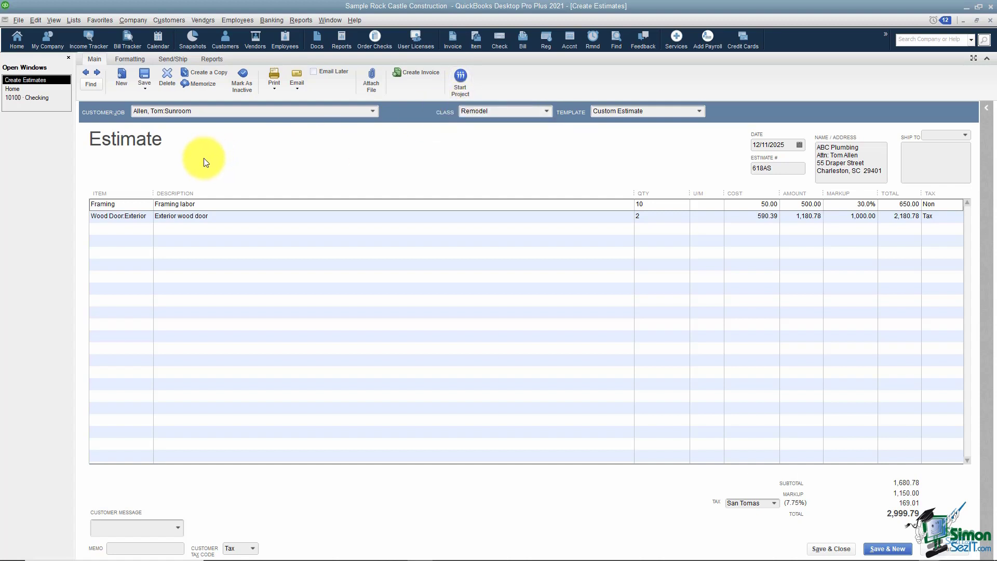
- Insert a blank line above the exterior wood door line and delete it again
click(130, 58)
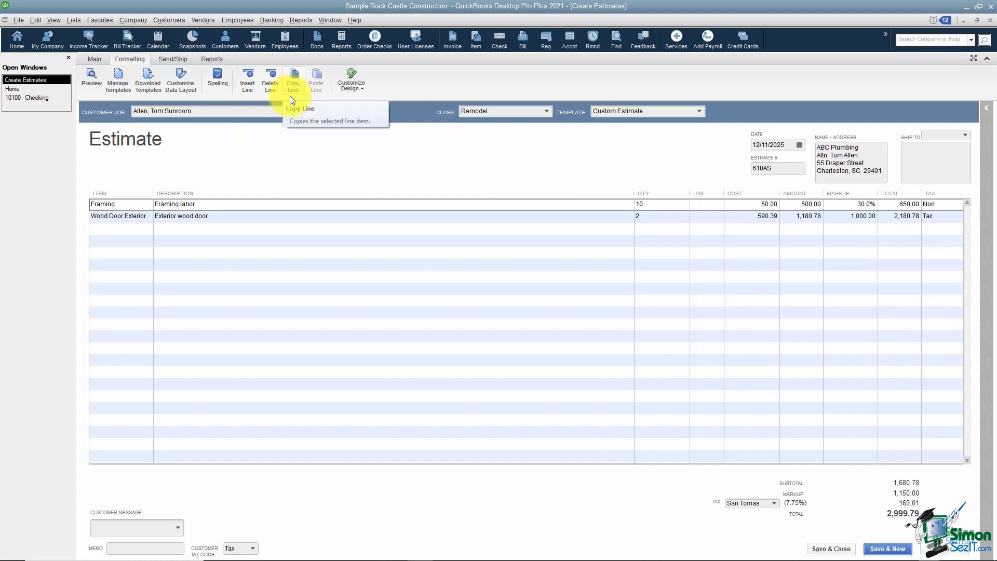
click(224, 218)
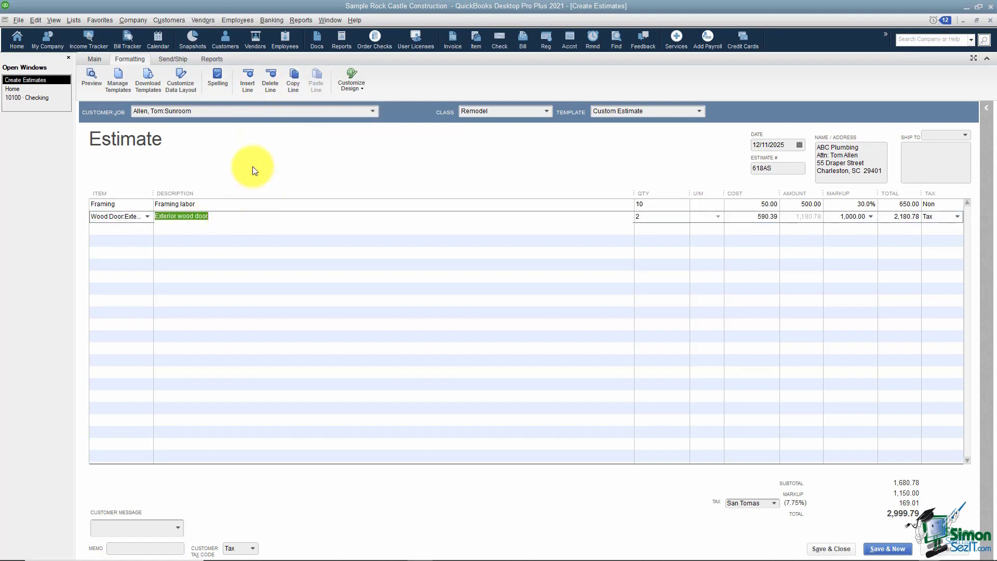
click(248, 85)
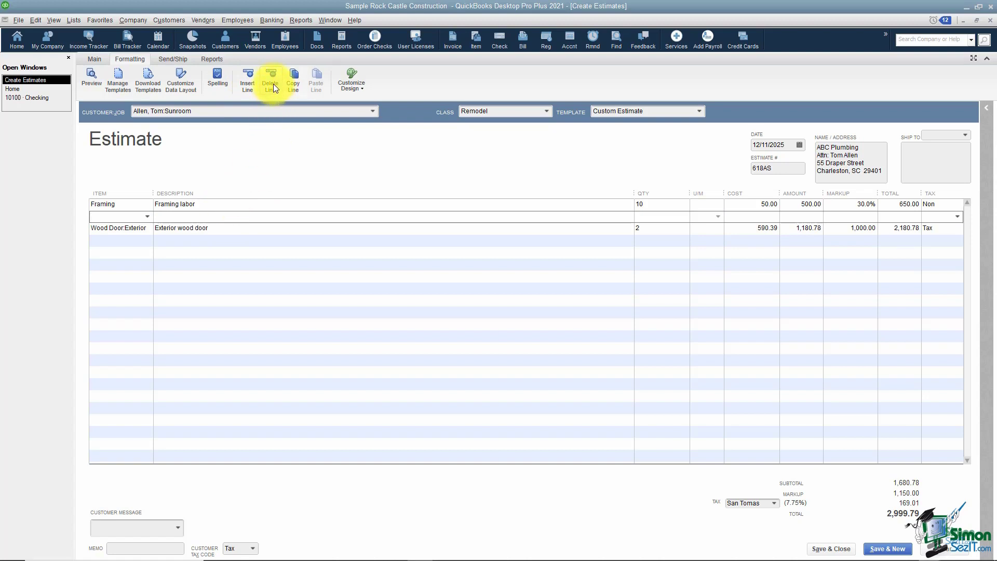
click(273, 84)
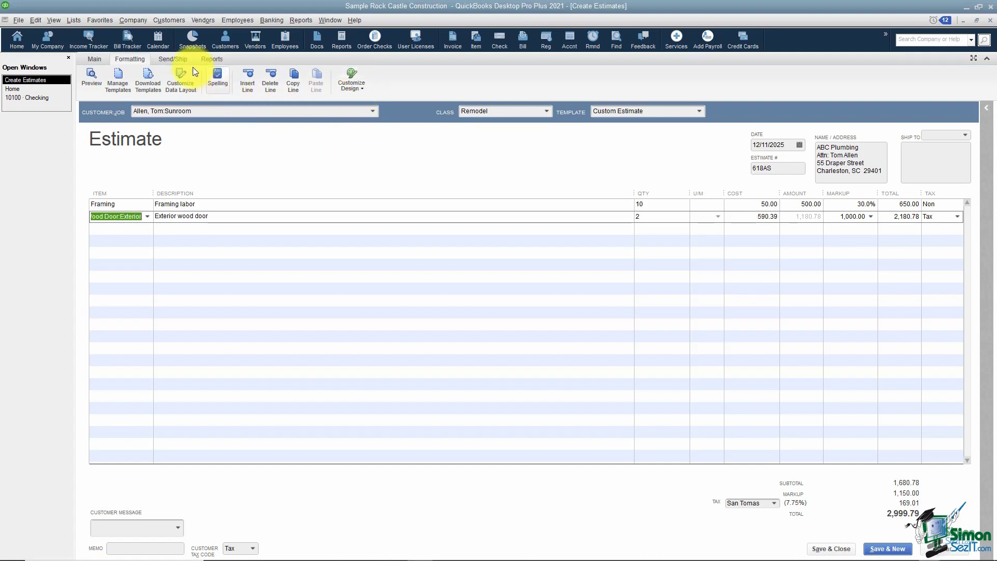
click(178, 58)
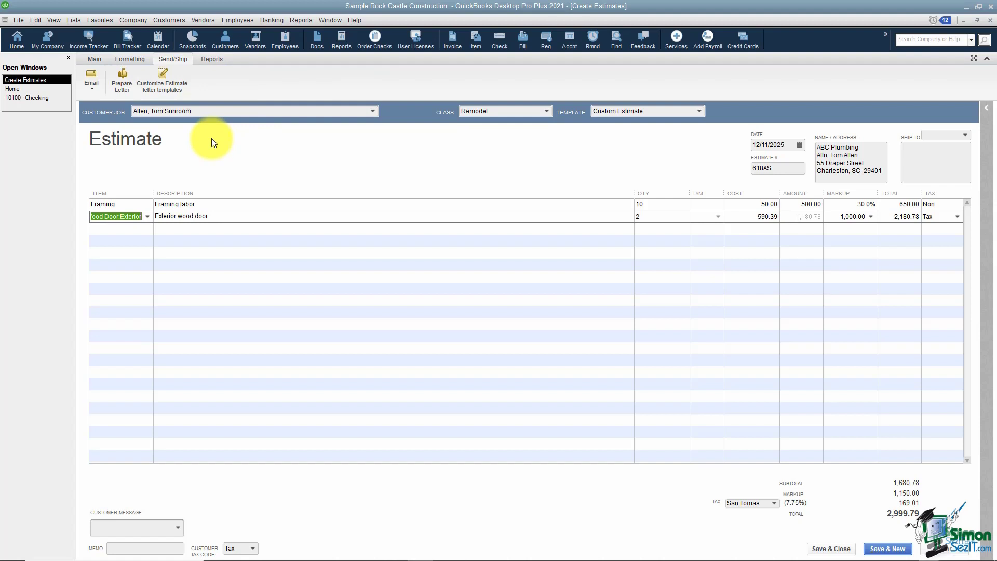
click(214, 59)
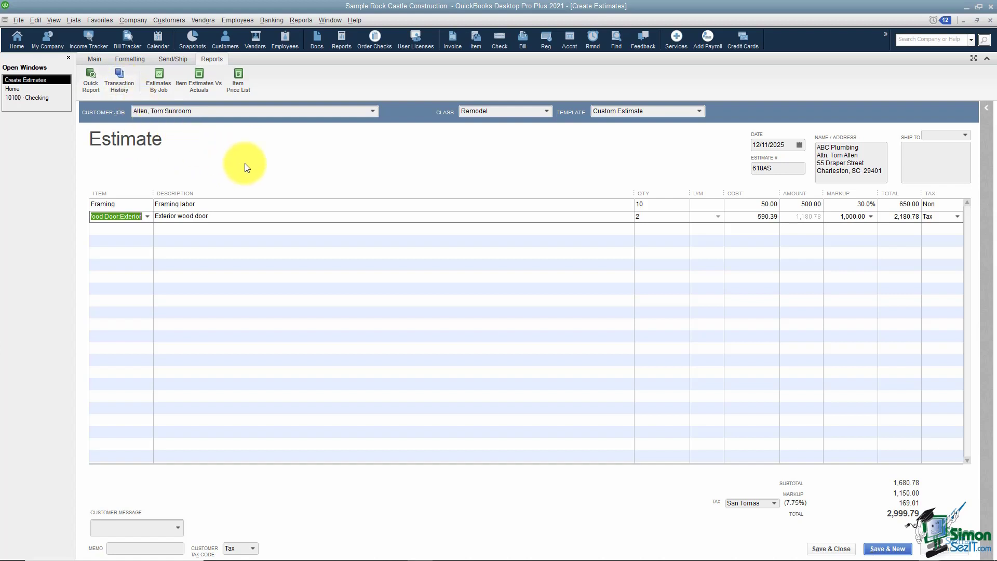
click(95, 59)
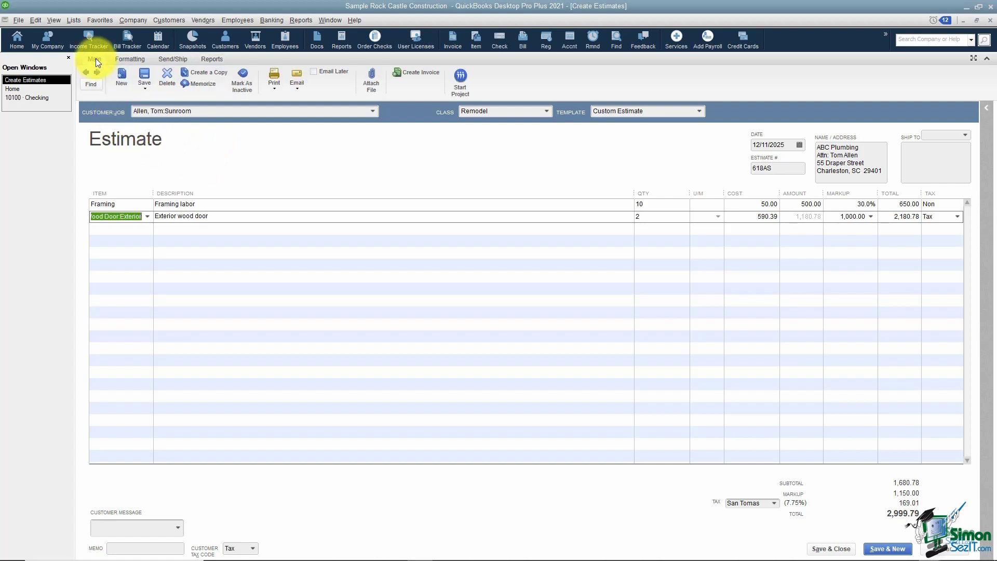